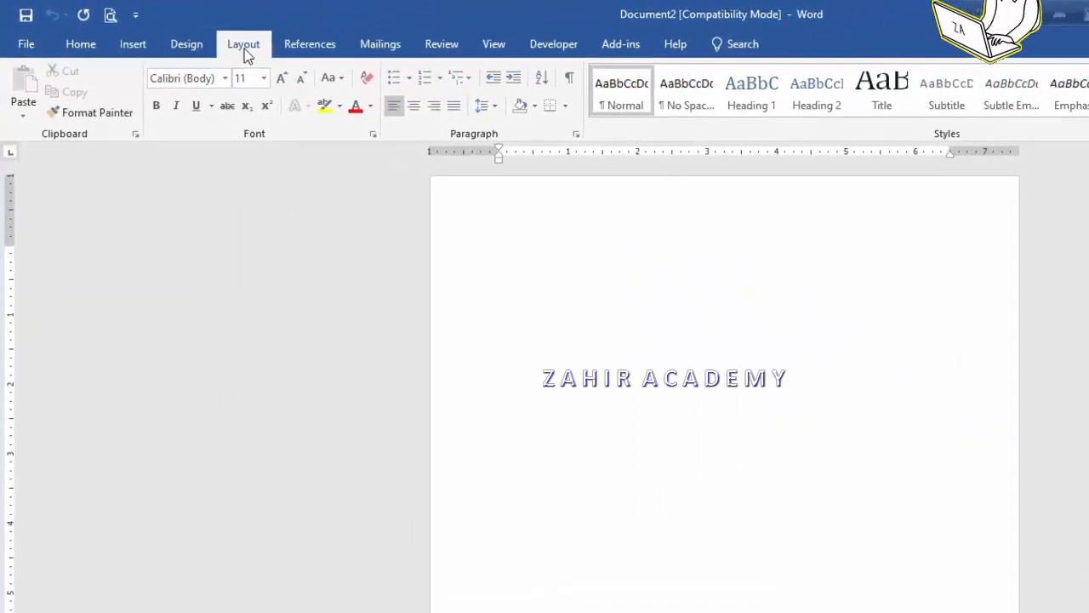
# Step: Set the top, bottom and right page margins to 0.5 inch in Page Setup
pyautogui.click(184, 34)
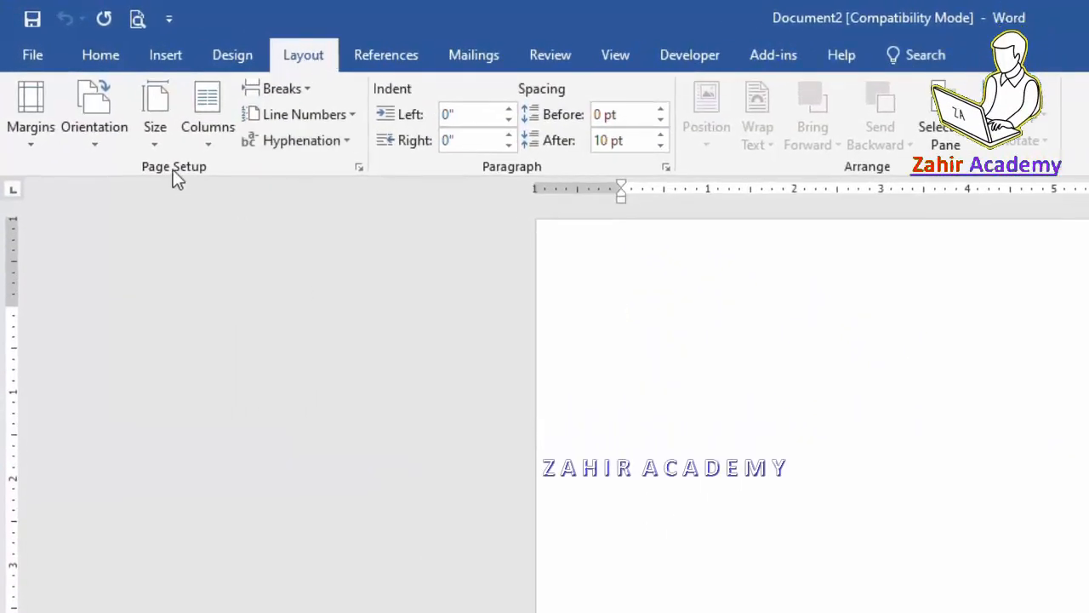
pyautogui.click(359, 167)
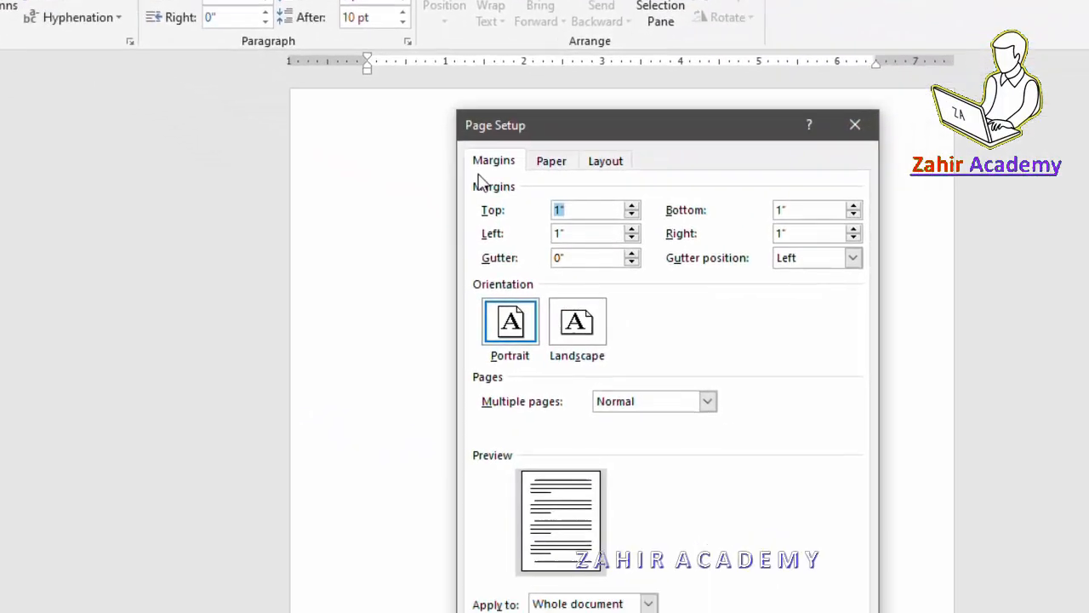
pyautogui.click(497, 168)
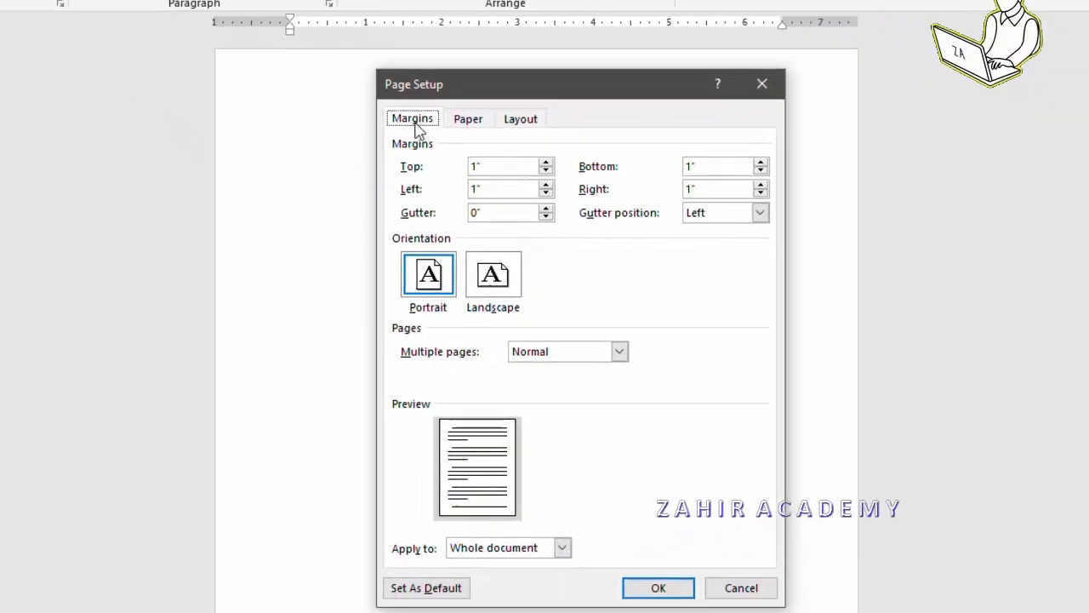
pyautogui.click(496, 167)
pyautogui.press('BackSpace')
pyautogui.press('BackSpace')
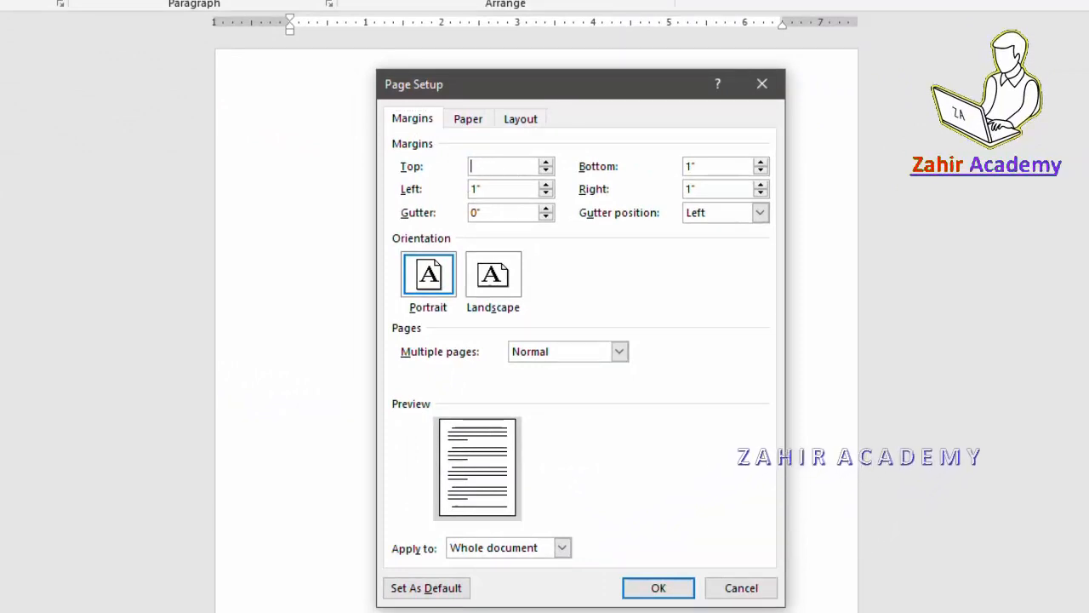
pyautogui.click(527, 189)
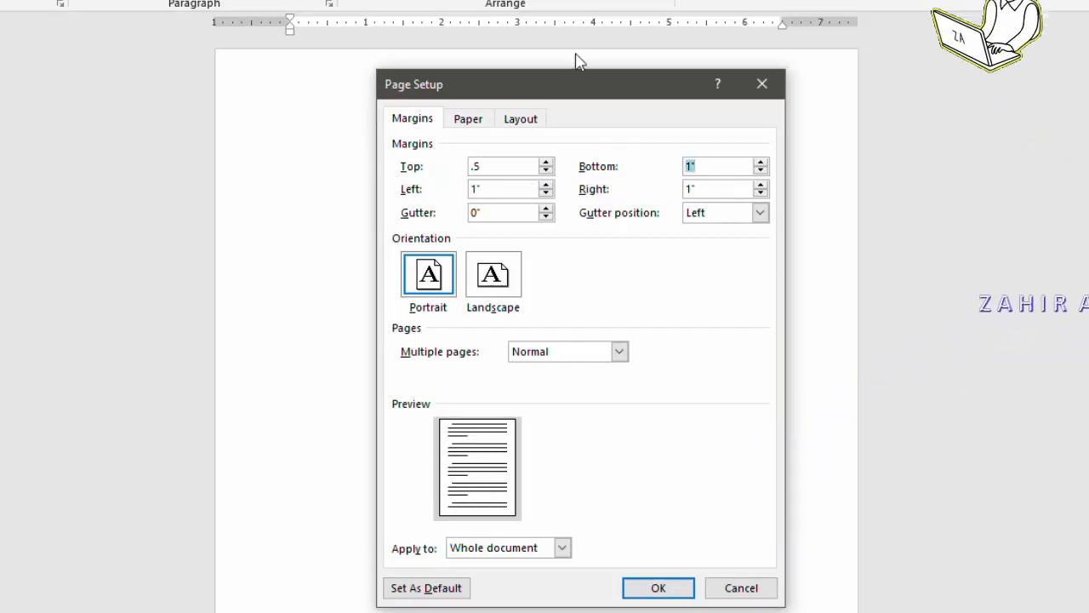
pyautogui.write('.5')
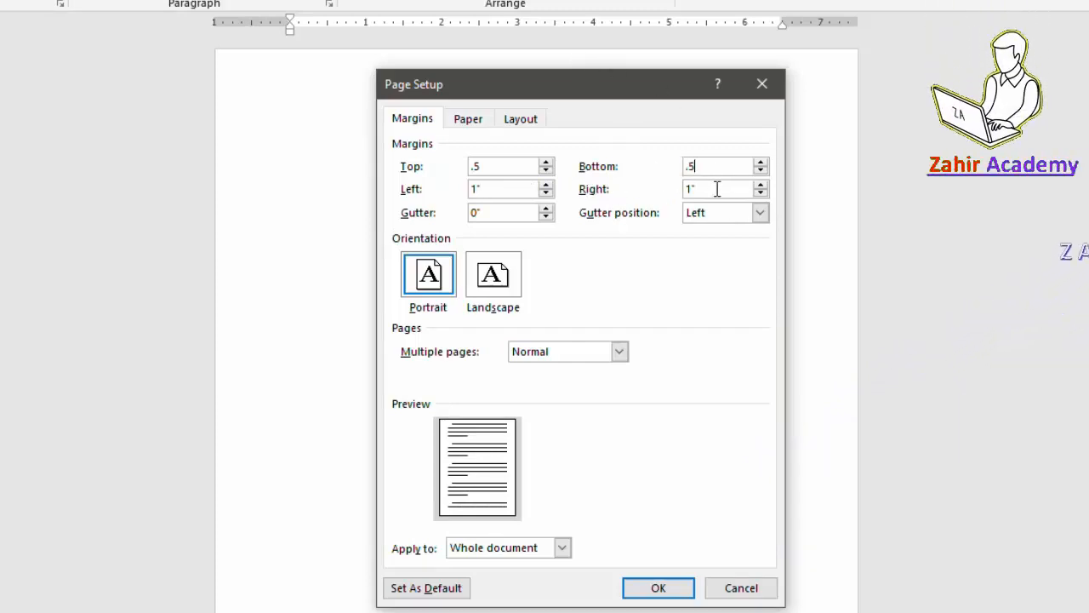
pyautogui.write('.5')
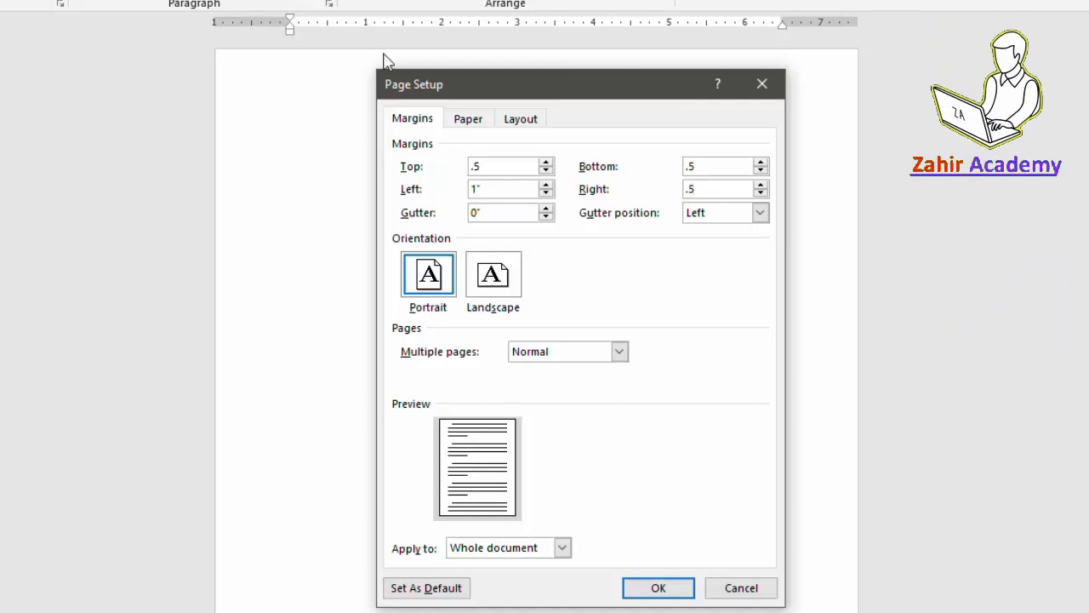
# Step: Change the paper size to A4 and apply the page setup
pyautogui.click(468, 119)
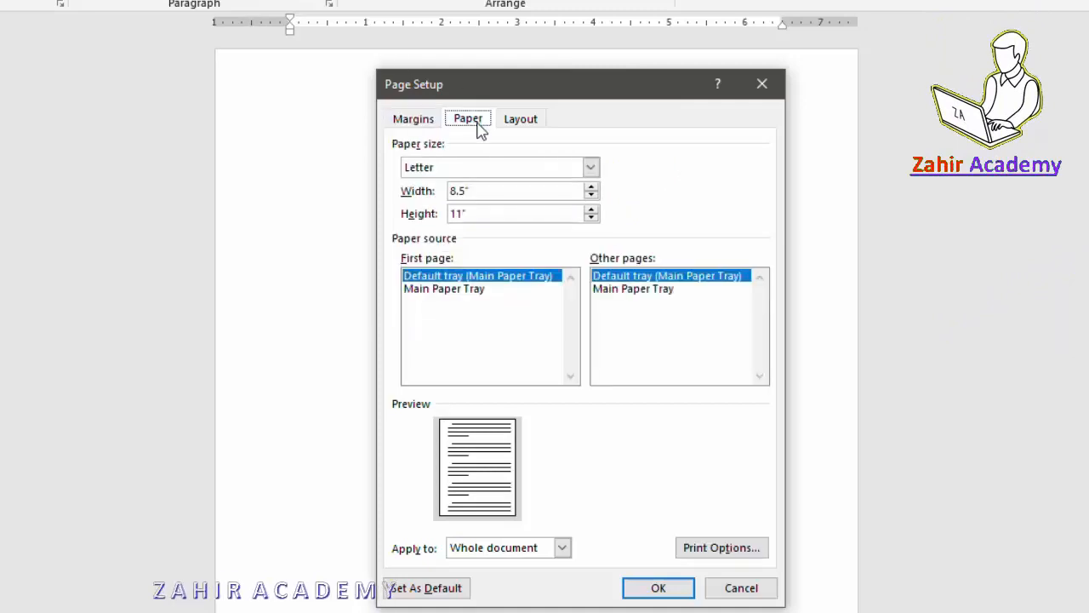
pyautogui.click(590, 168)
pyautogui.scroll(-2, 510, 212)
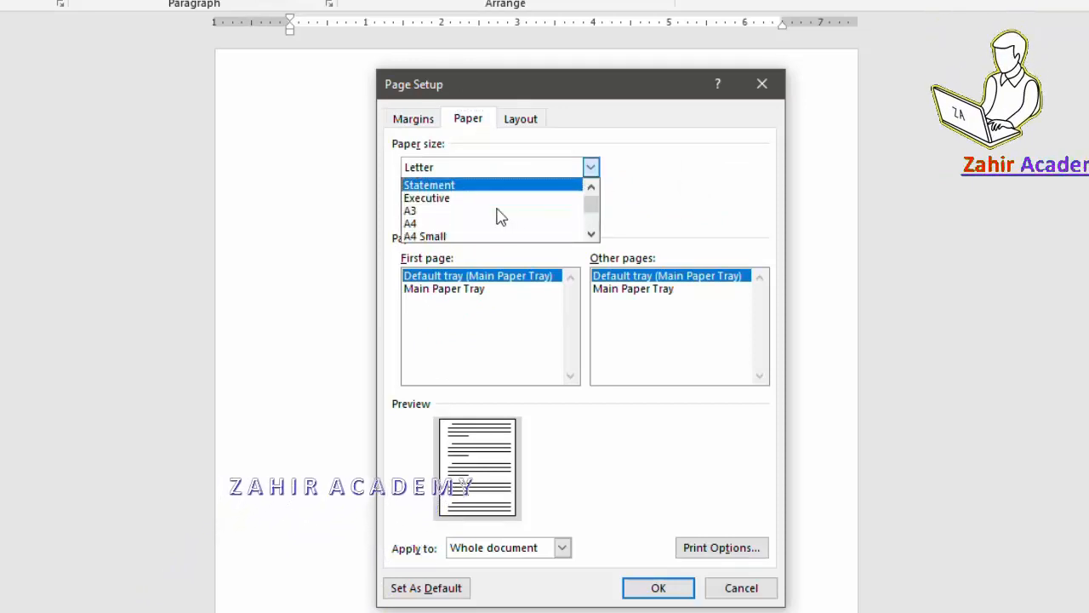
pyautogui.click(451, 223)
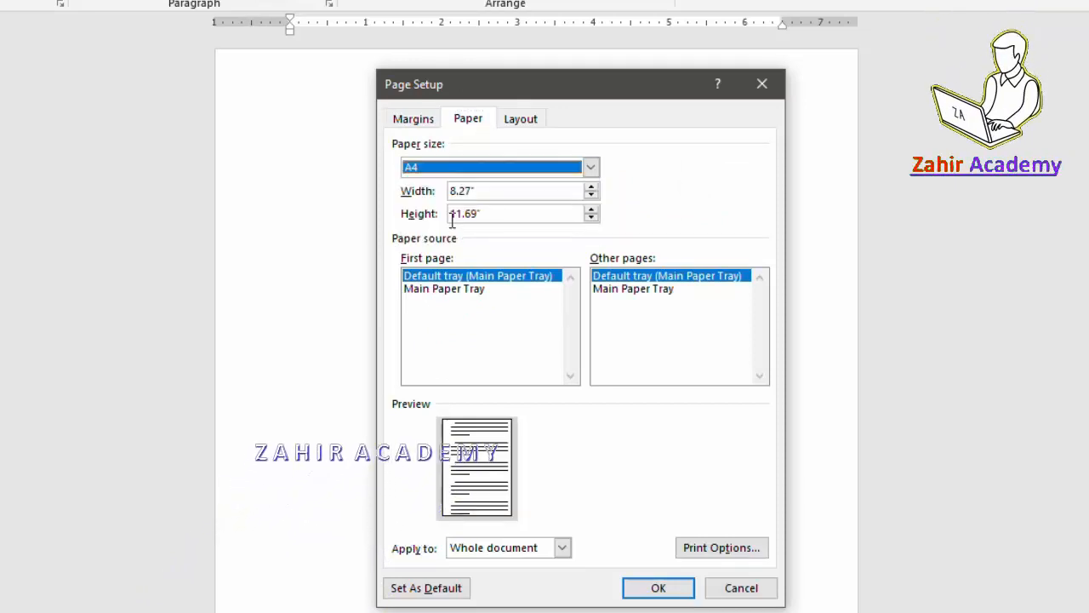
pyautogui.click(655, 587)
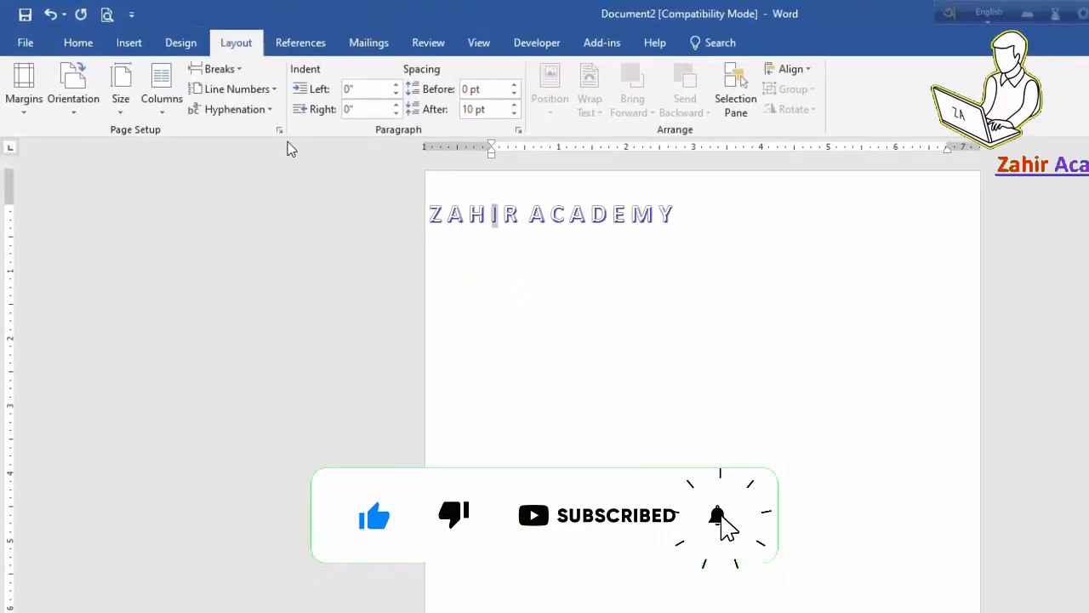
# Step: Set the font to Times New Roman at 14 pt
pyautogui.click(88, 48)
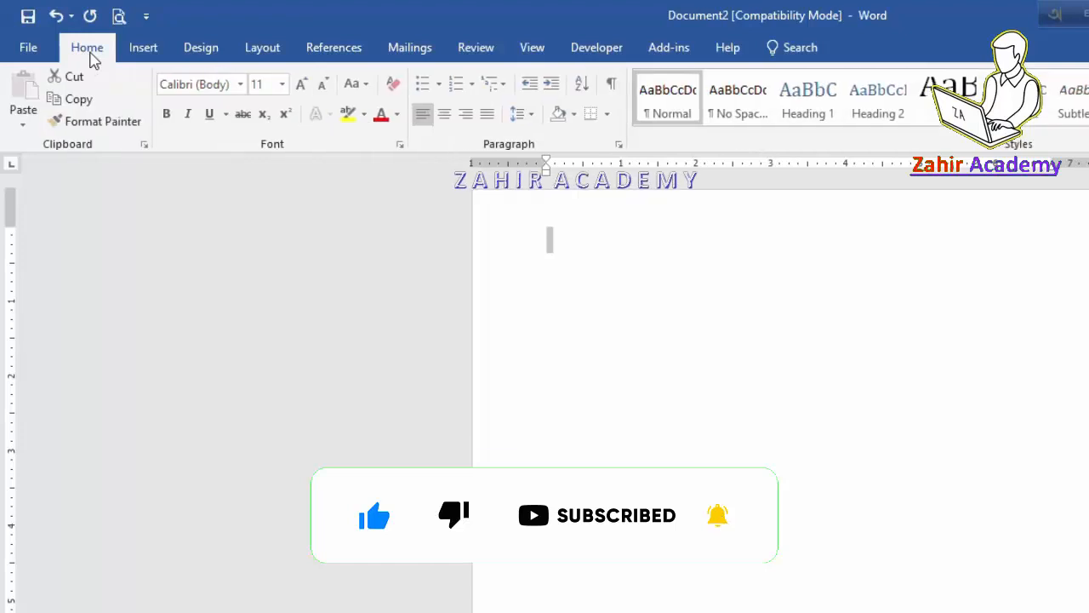
pyautogui.click(240, 85)
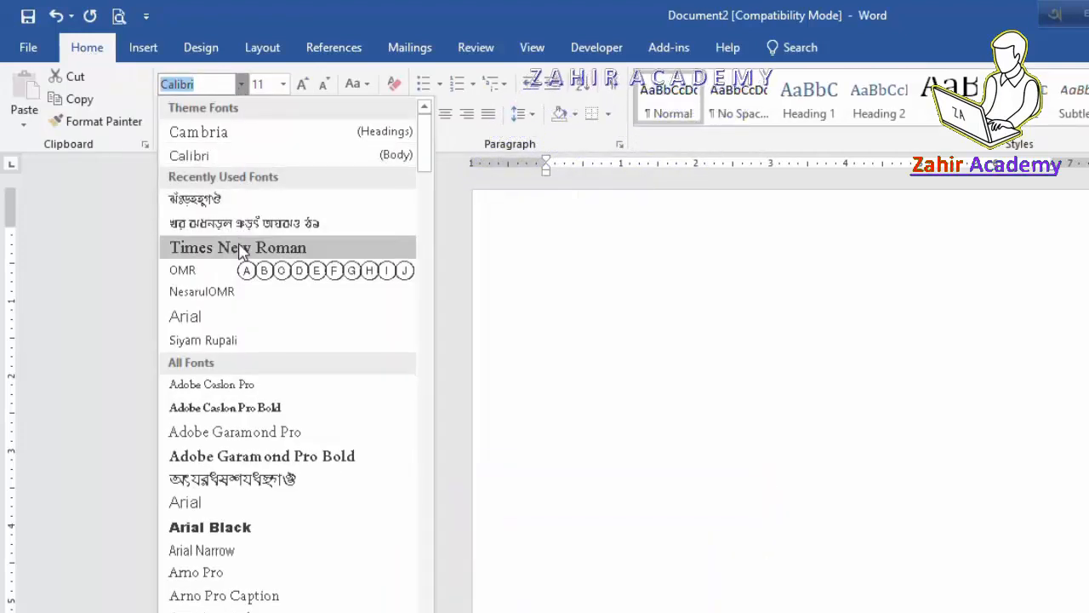
pyautogui.click(246, 245)
pyautogui.click(283, 84)
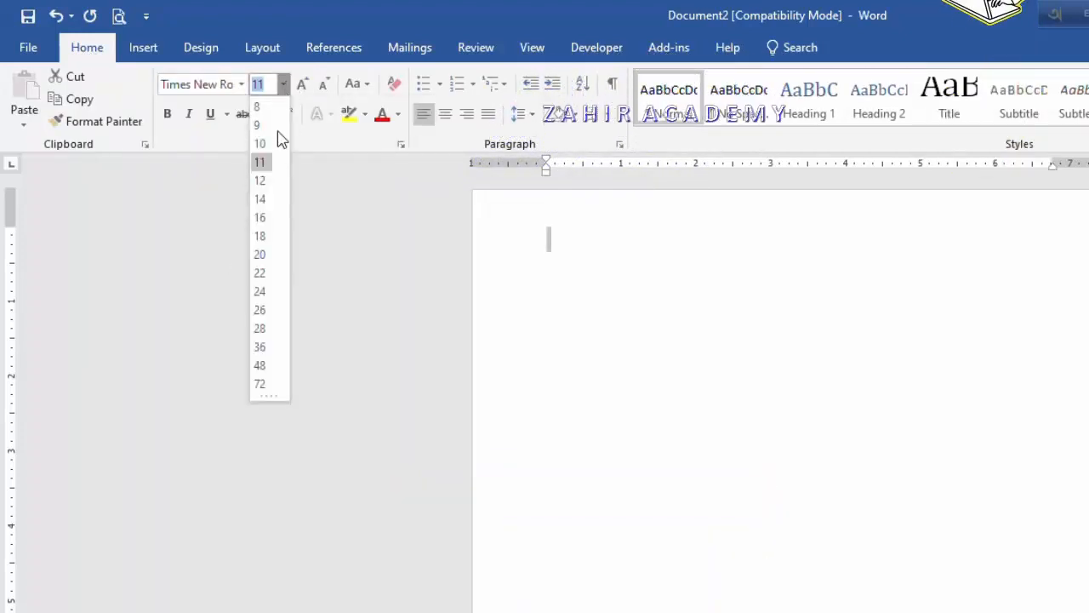
pyautogui.click(260, 199)
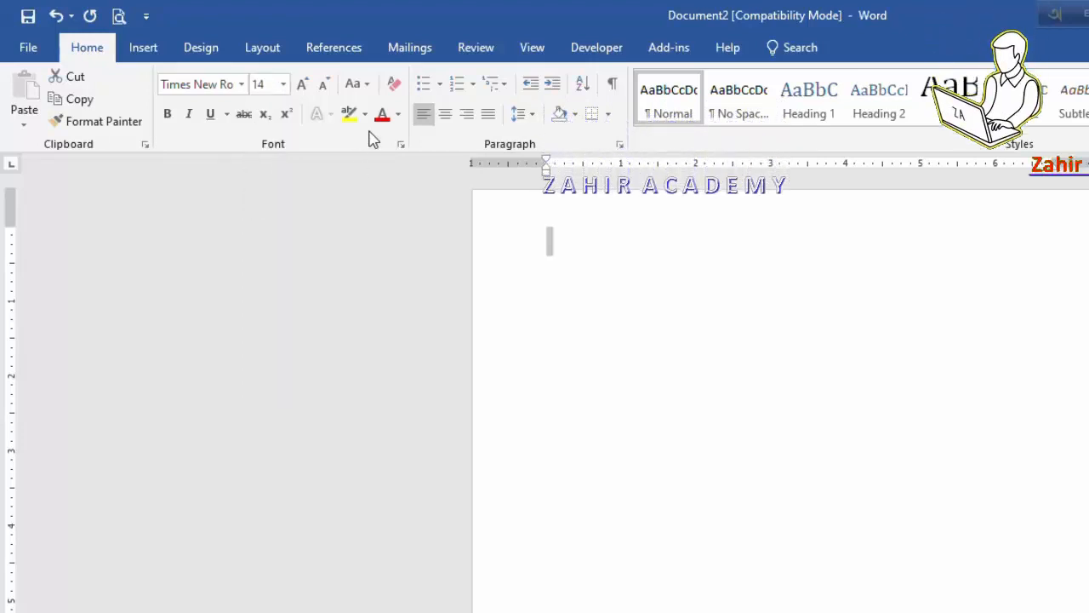
# Step: Set paragraph spacing after to 0 pt with single line spacing
pyautogui.click(618, 146)
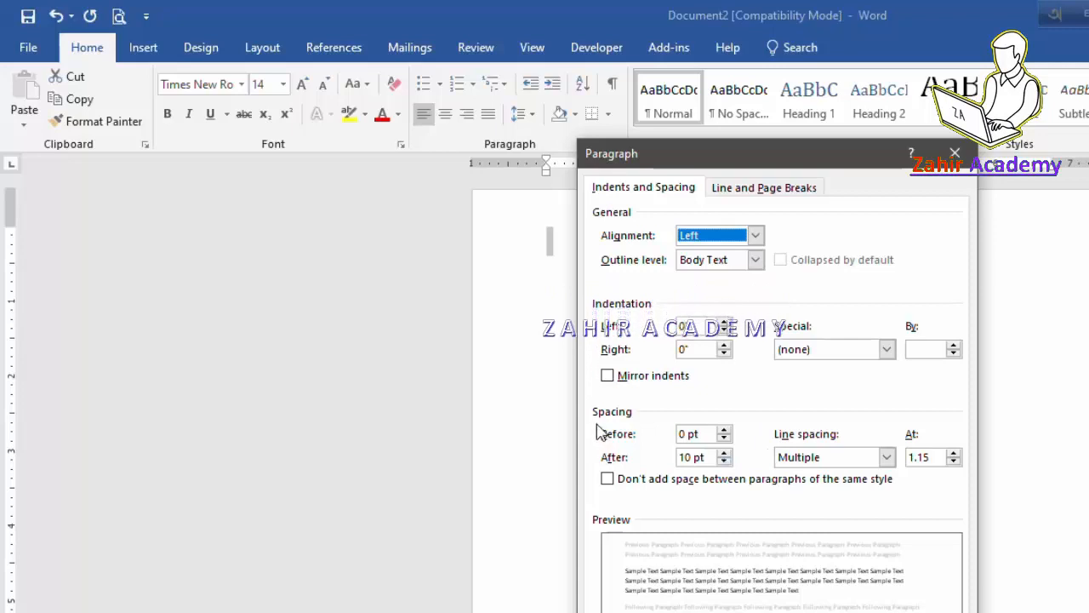
pyautogui.click(724, 461)
pyautogui.click(724, 462)
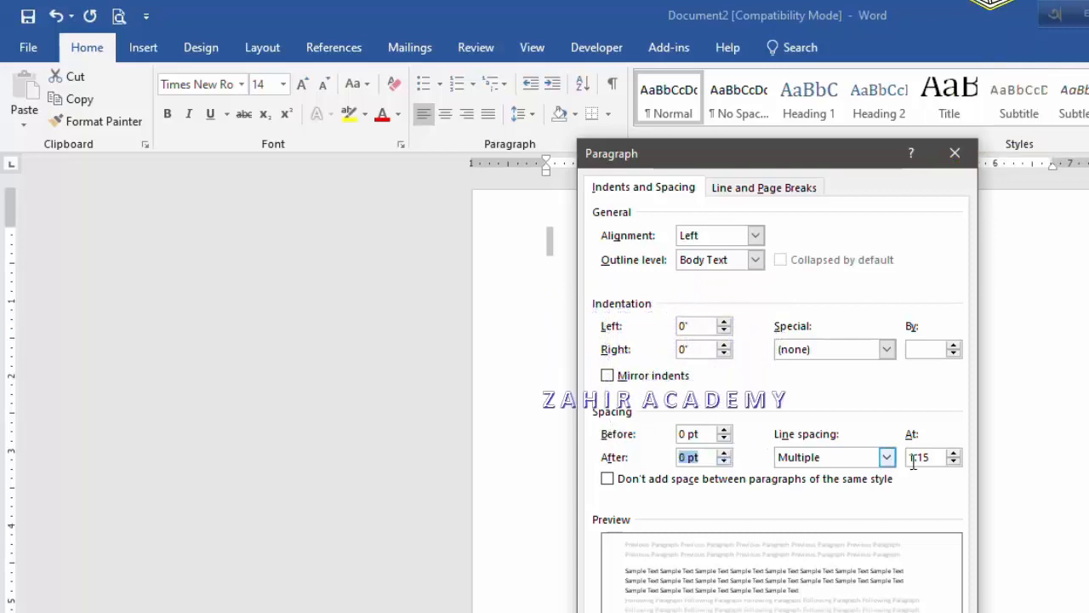
pyautogui.click(842, 460)
pyautogui.click(793, 475)
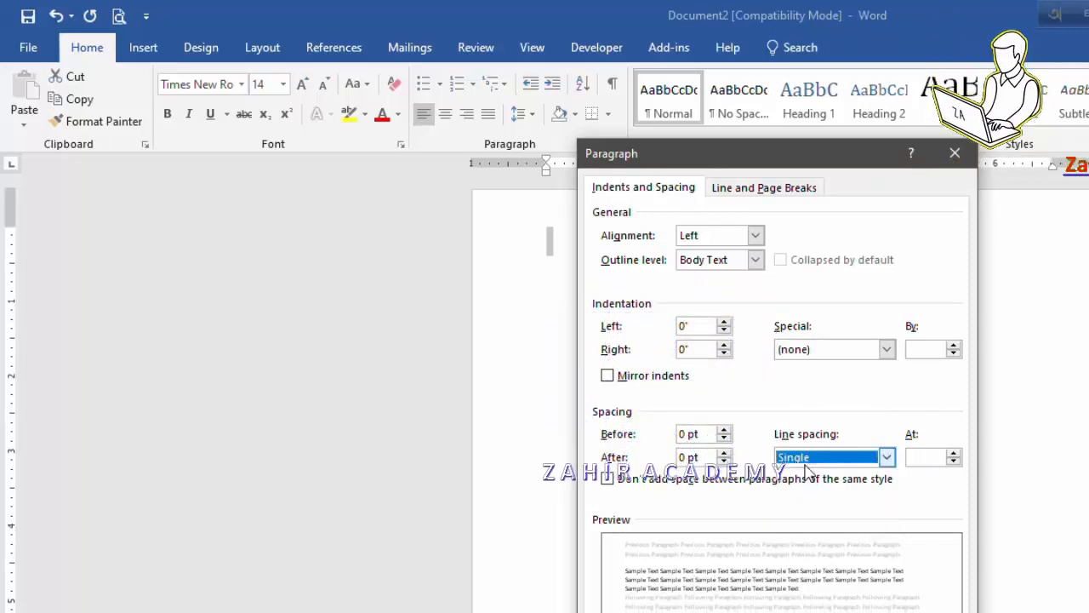
pyautogui.click(860, 611)
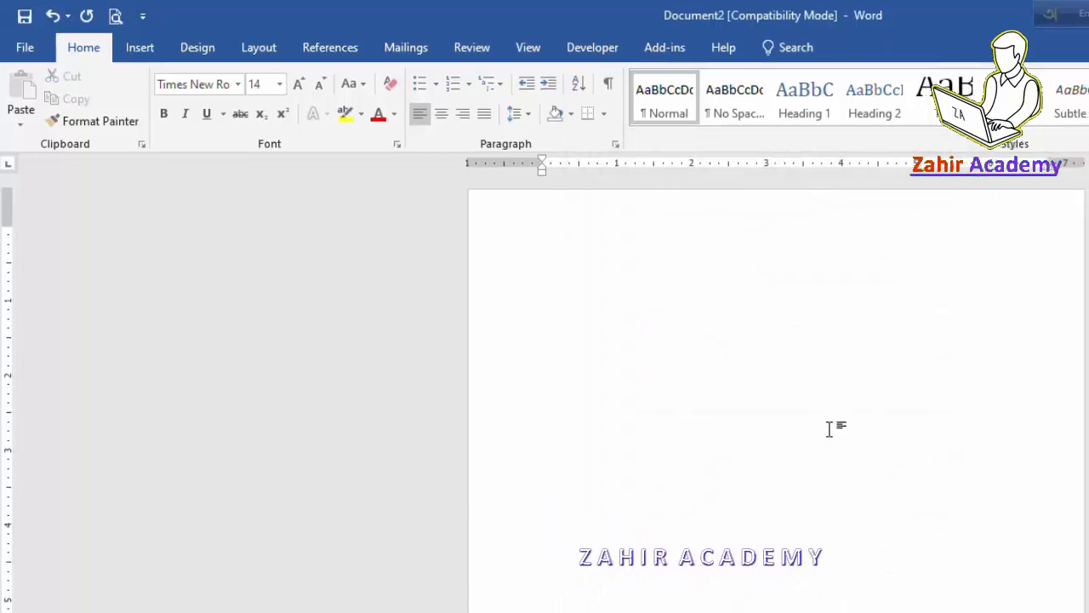
# Step: Type a centered BIOGRAPHICAL DATA heading followed by the person's name
pyautogui.scroll(1, 771, 424)
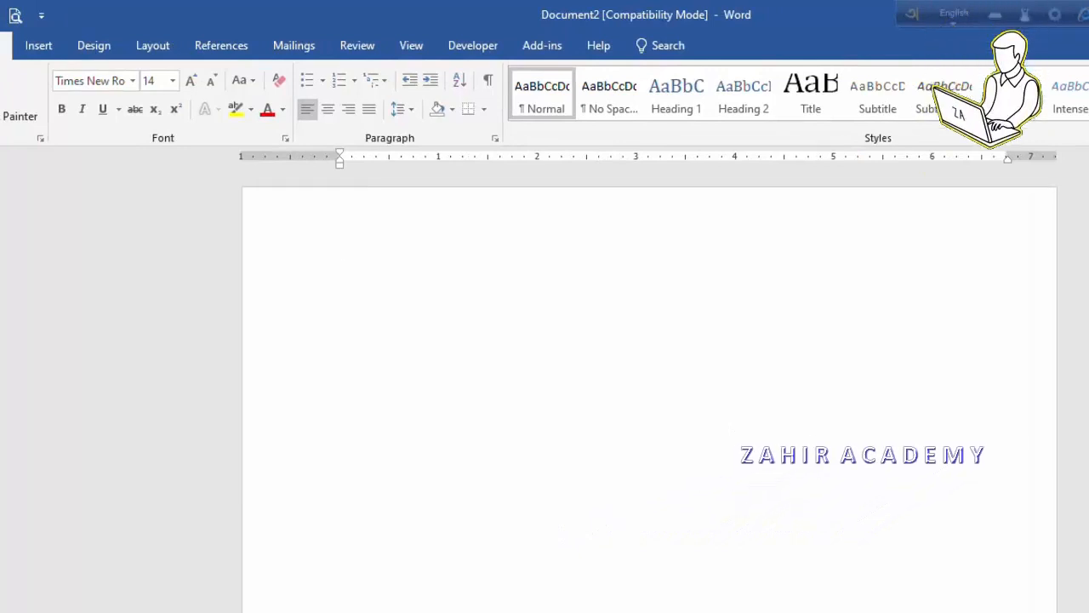
pyautogui.write('BIOGRAPHICAL DATA')
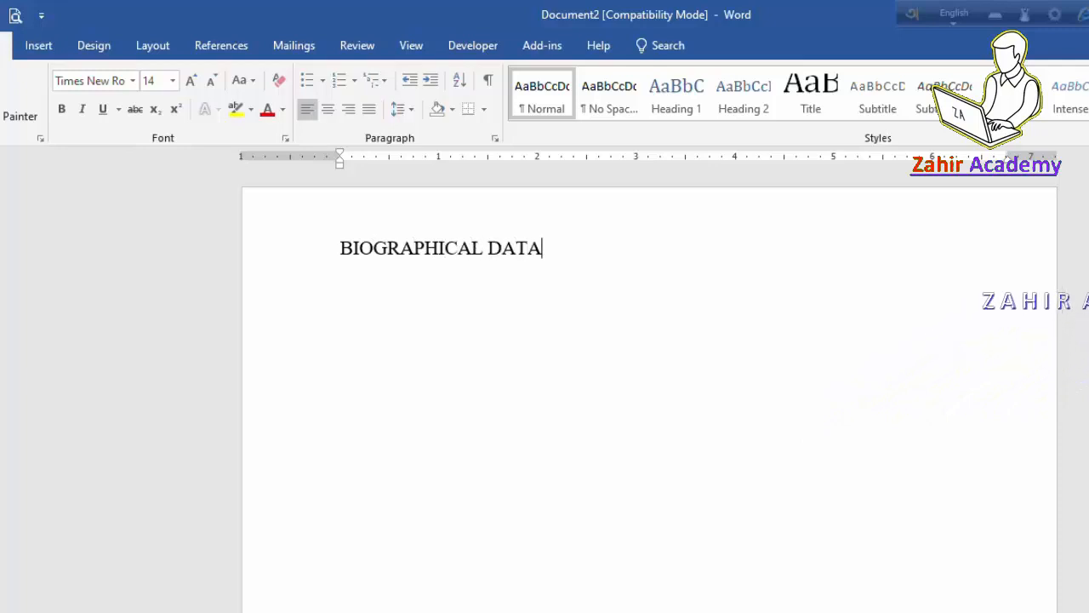
pyautogui.click(327, 111)
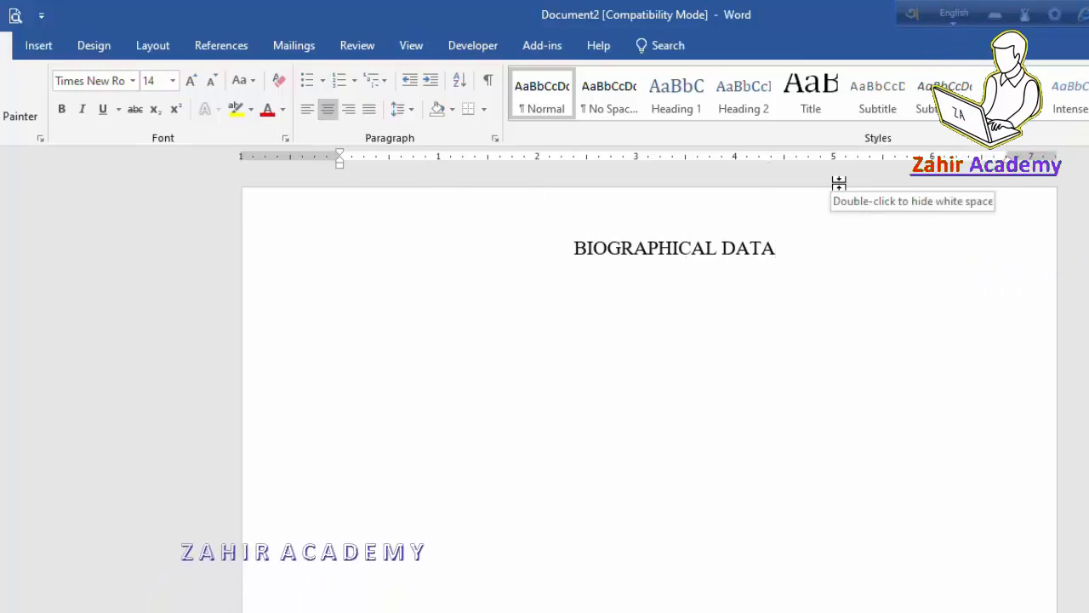
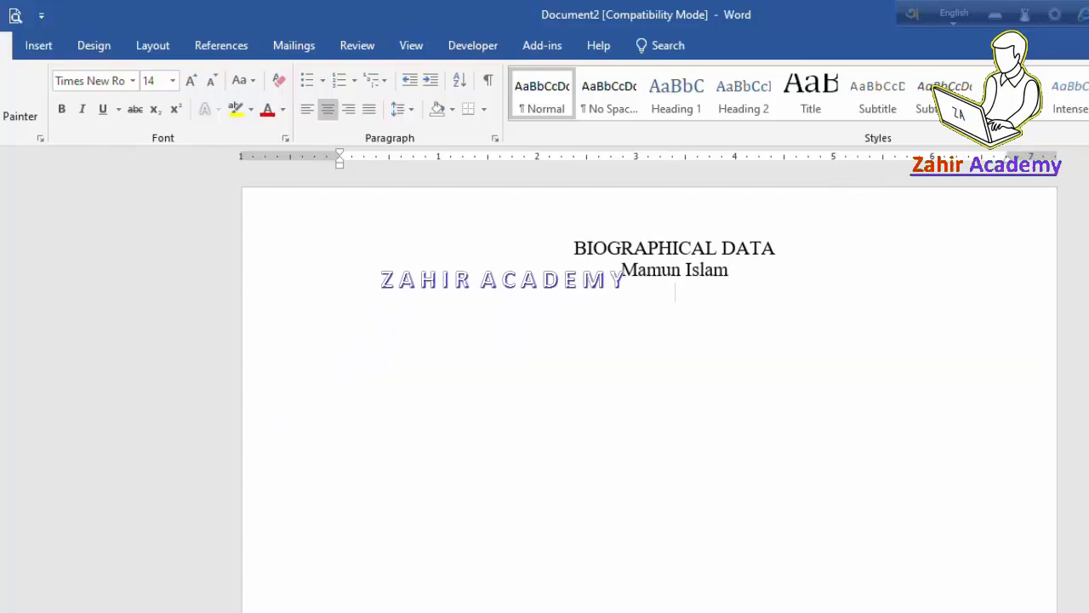
# Step: Add the 'Asst. Teacher of a High School' line, an e-mail line, and the EDUCATIONAL QUALIFICATION heading
pyautogui.write('Asst. ')
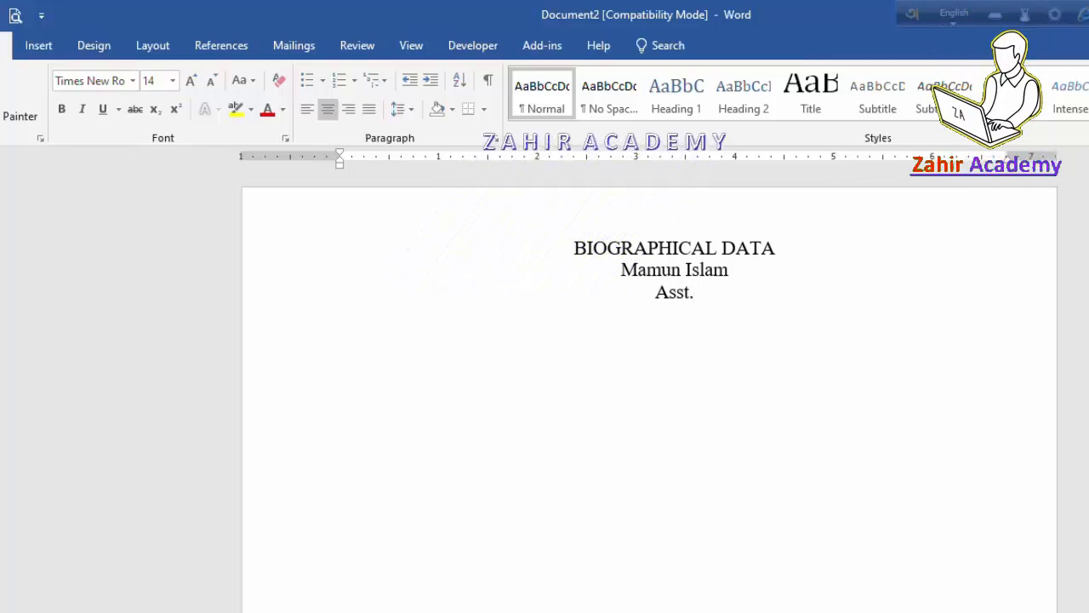
pyautogui.write('Teacher ')
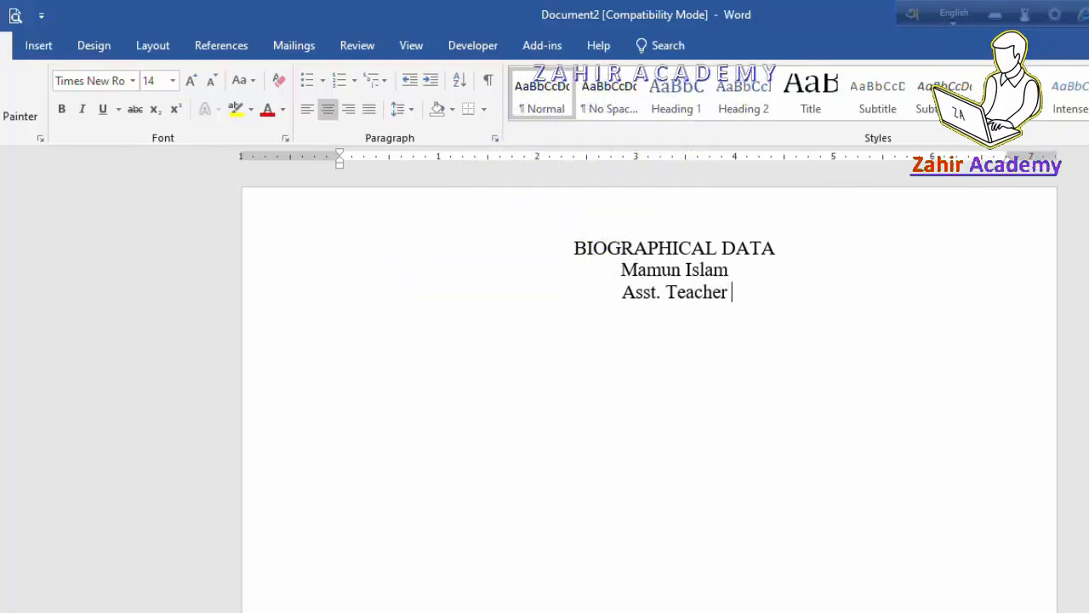
pyautogui.write('of ')
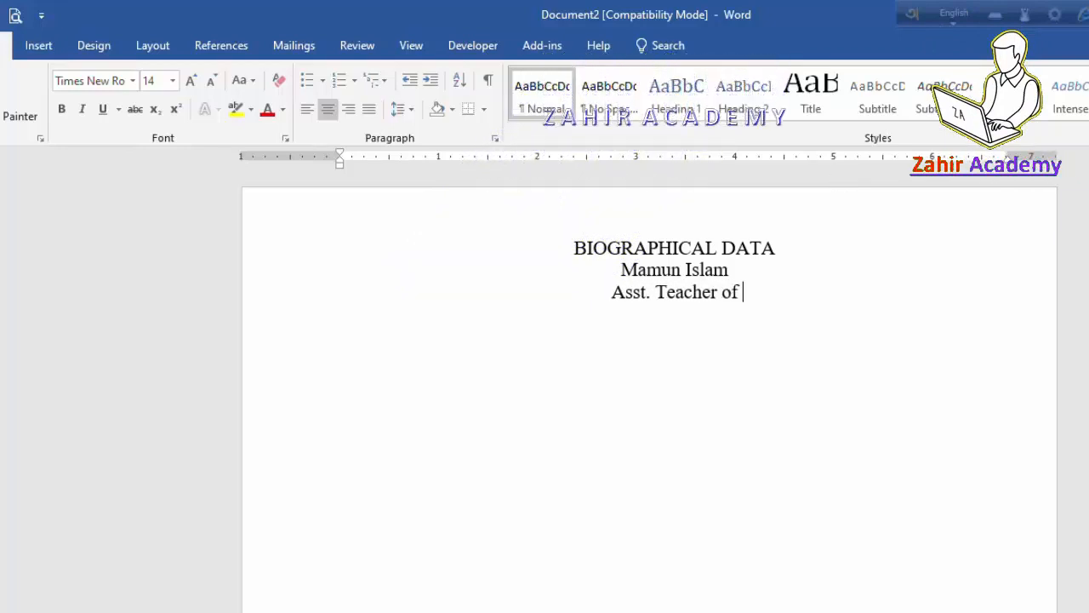
pyautogui.write('a High School')
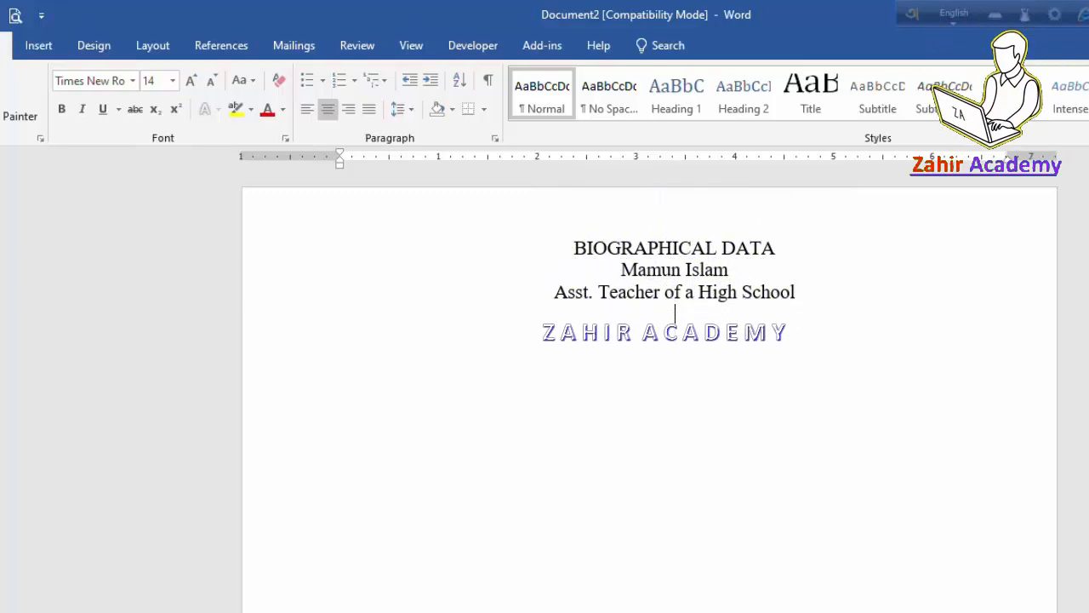
pyautogui.write('E-mai')
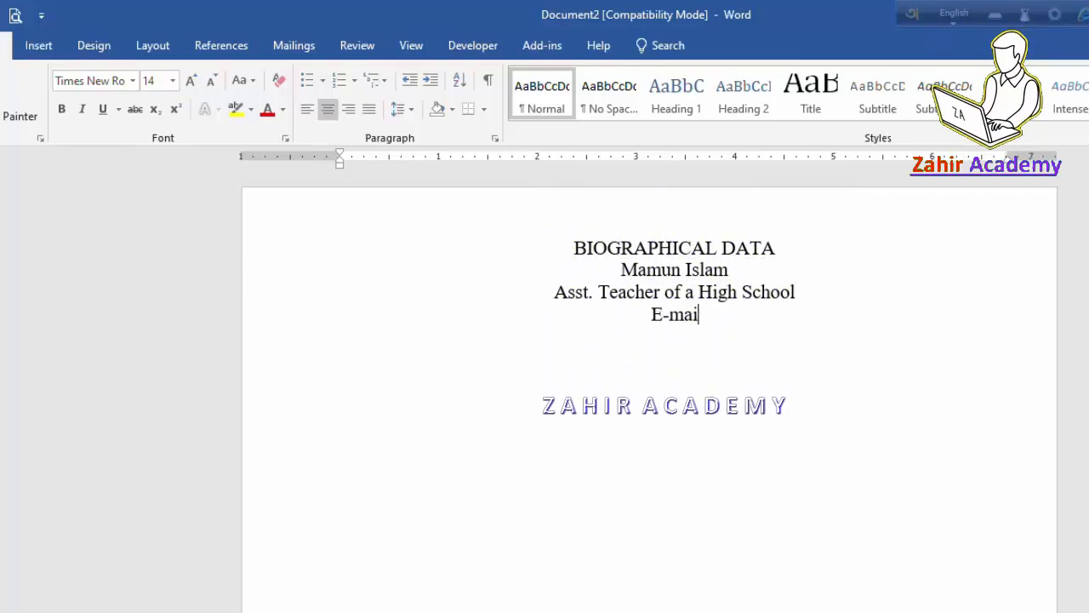
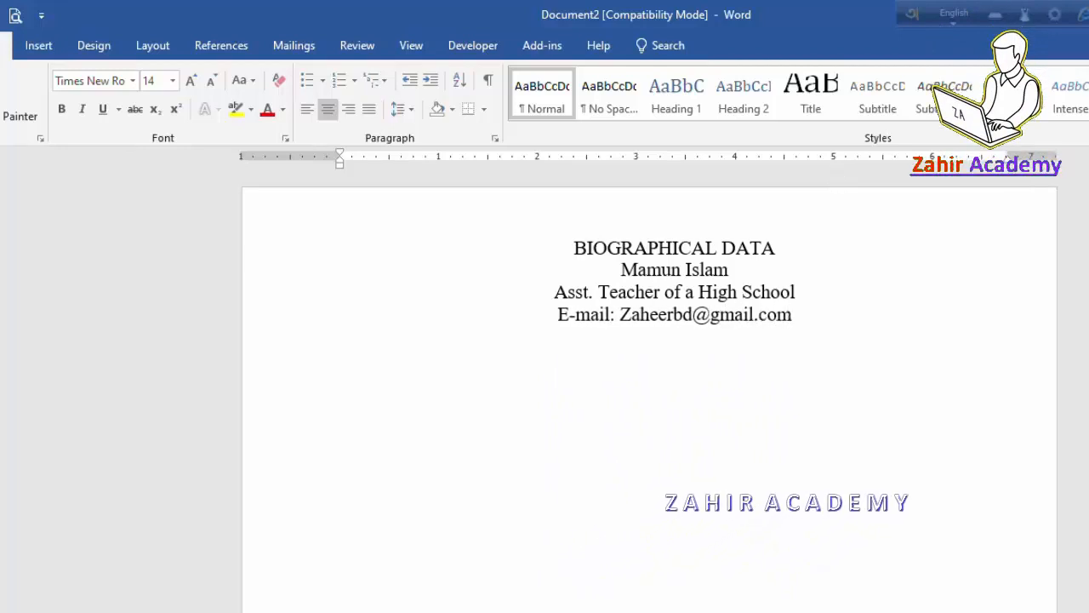
pyautogui.press('Return')
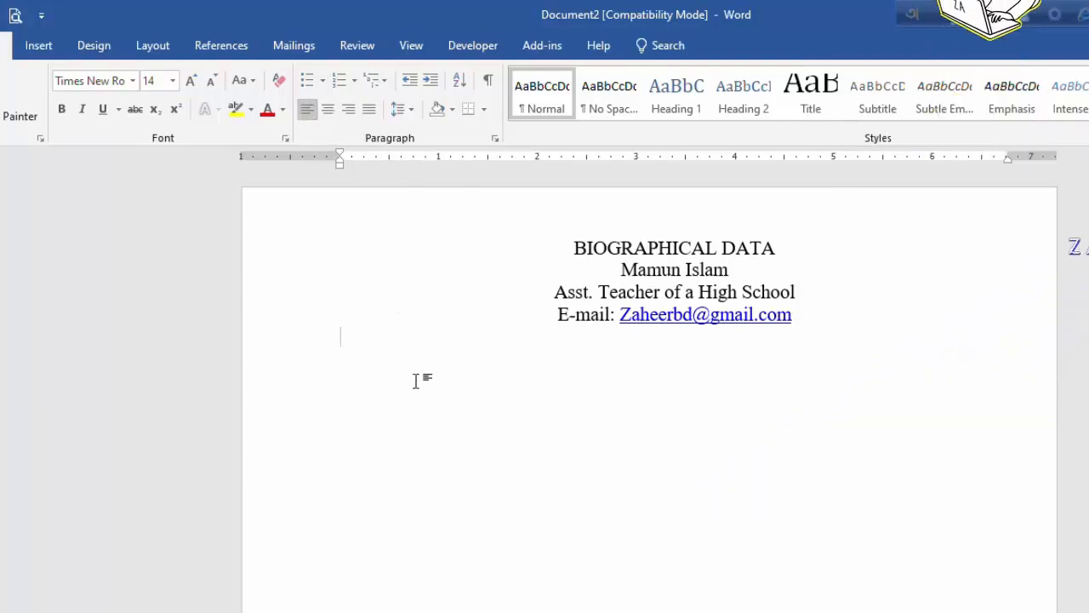
pyautogui.write('EDUCATIONAL QUAL')
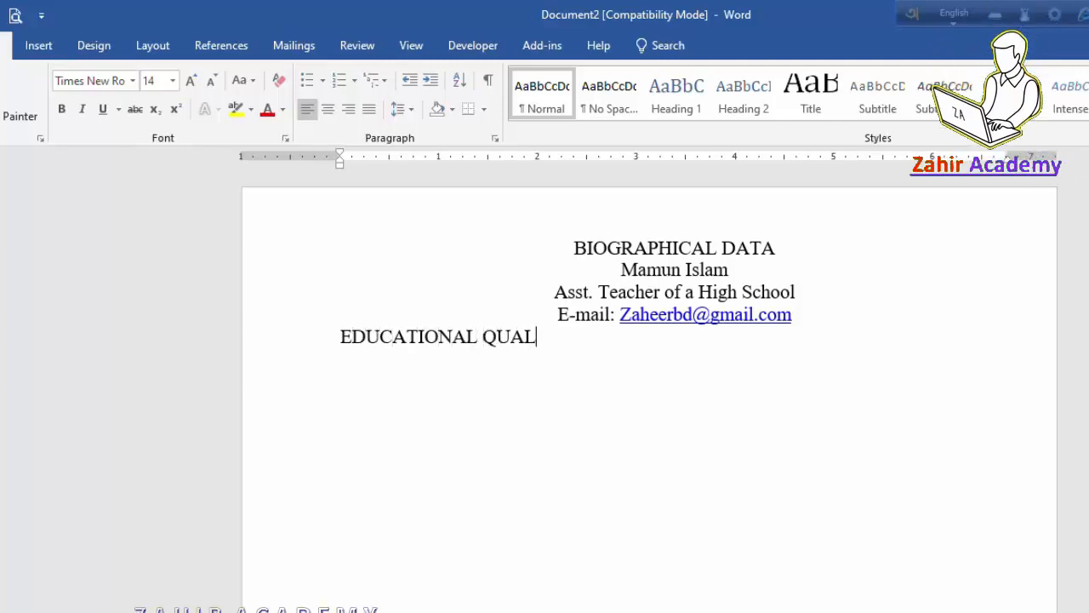
pyautogui.write('IFICATION')
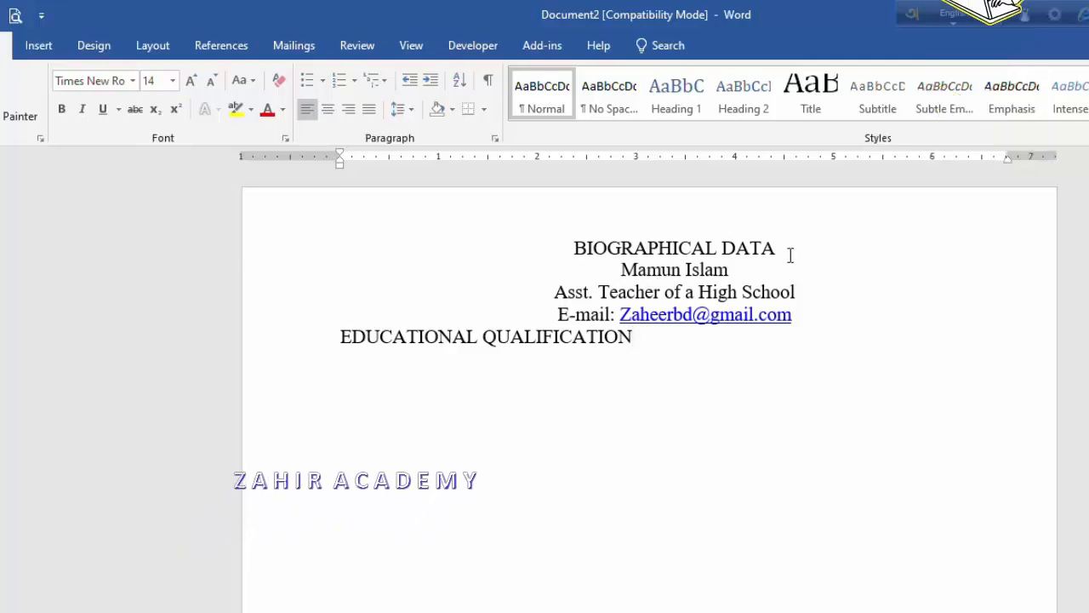
# Step: Enlarge the BIOGRAPHICAL DATA heading to 16 pt and make it bold
pyautogui.moveTo(776, 247); pyautogui.dragTo(620, 248)
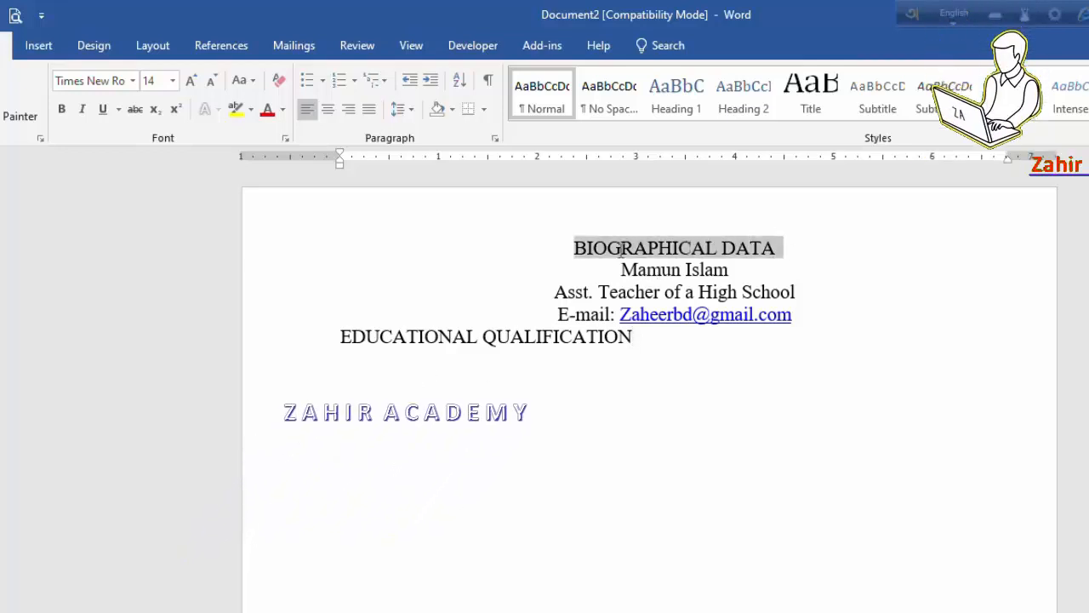
pyautogui.click(192, 75)
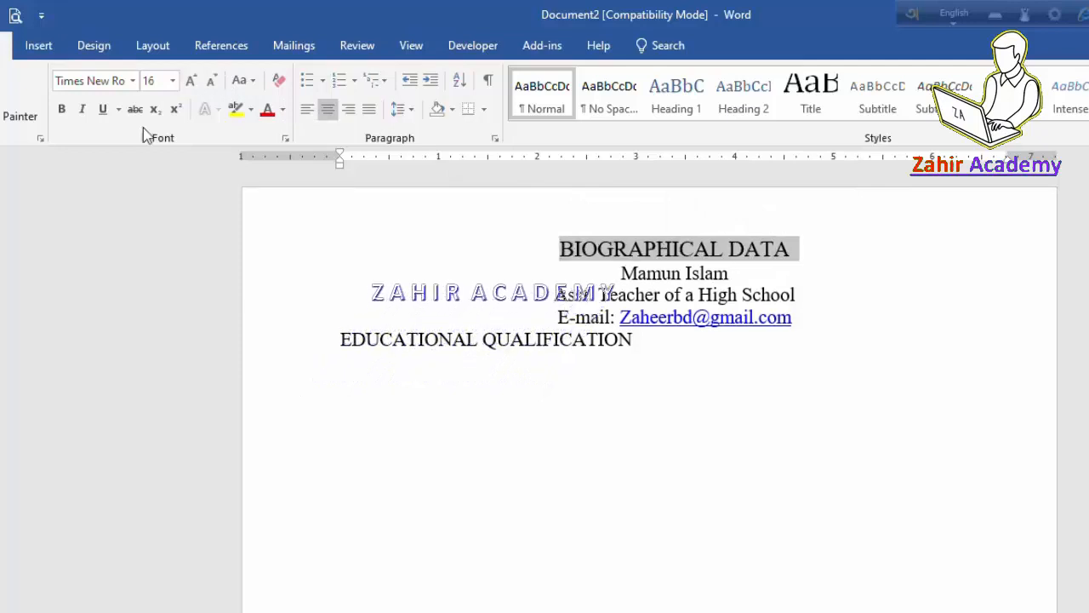
pyautogui.click(71, 111)
pyautogui.click(752, 272)
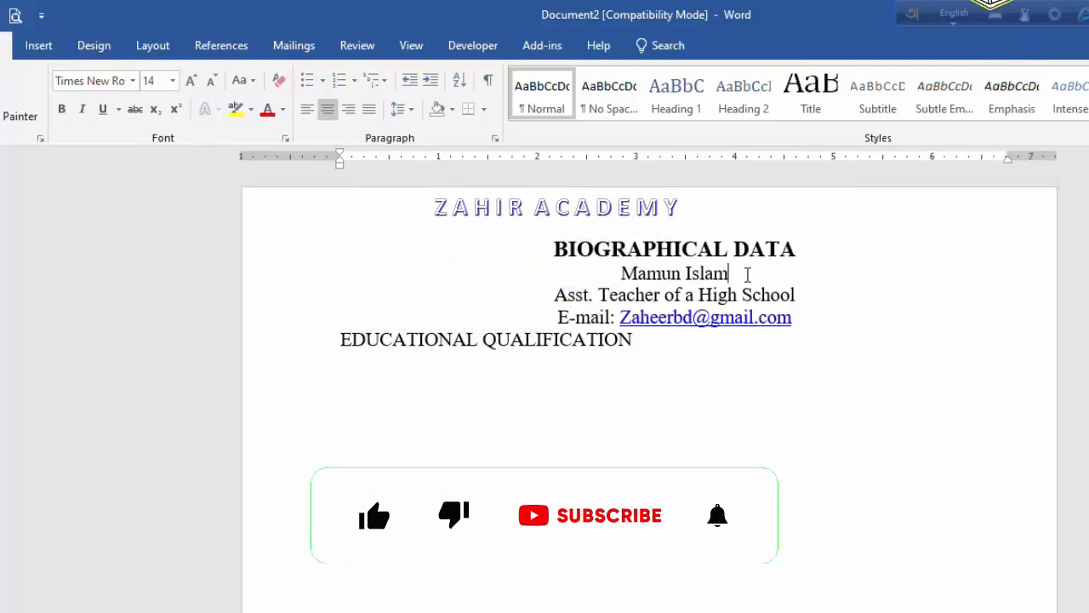
# Step: Make the name line 18 pt, bold and italic
pyautogui.moveTo(753, 271); pyautogui.dragTo(622, 274)
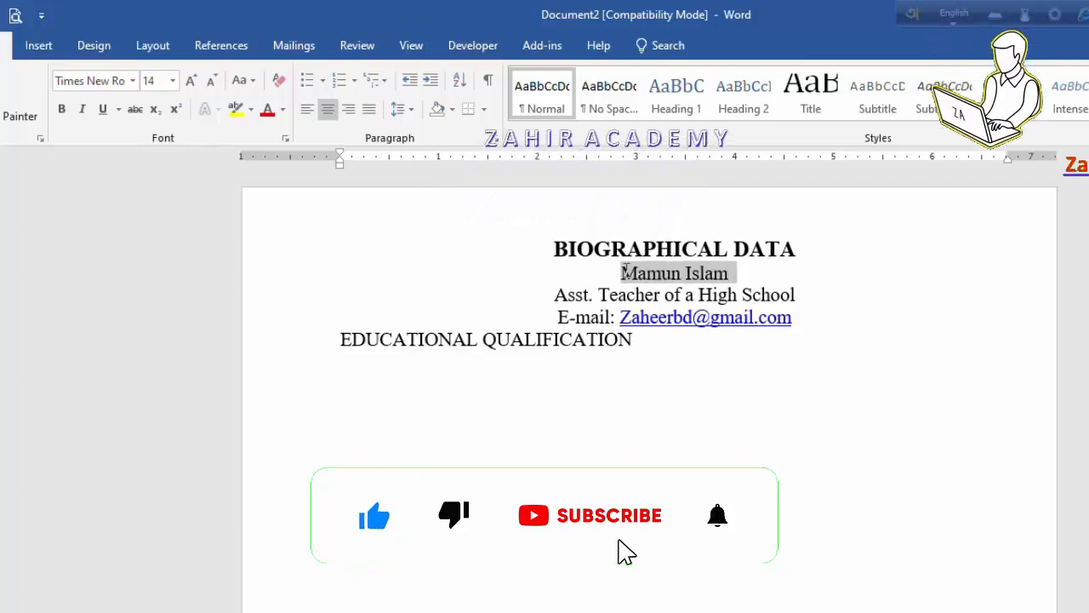
pyautogui.click(193, 81)
pyautogui.click(193, 82)
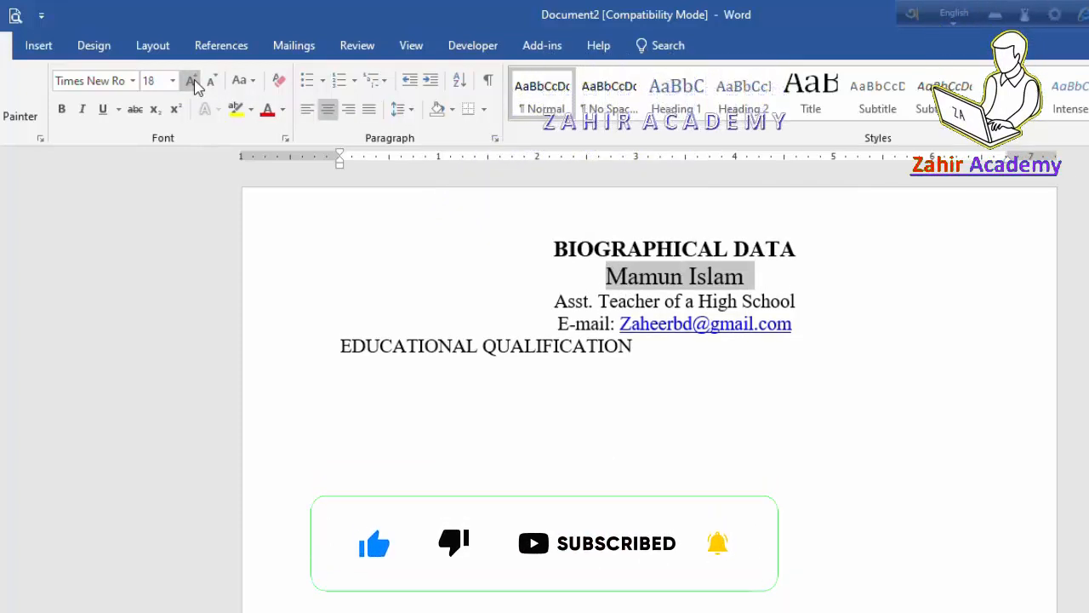
pyautogui.click(54, 111)
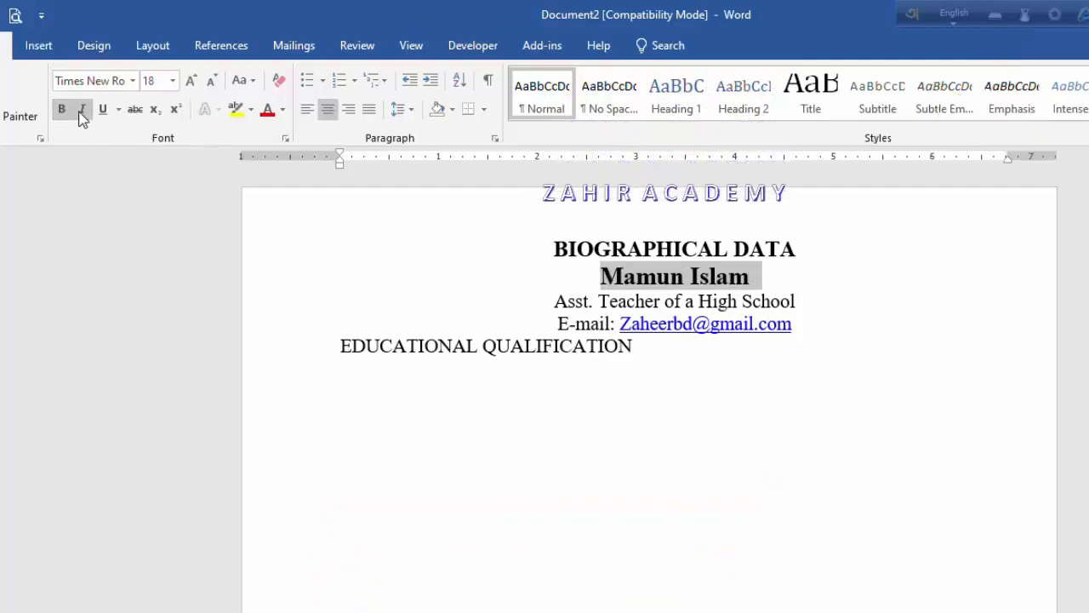
pyautogui.click(84, 112)
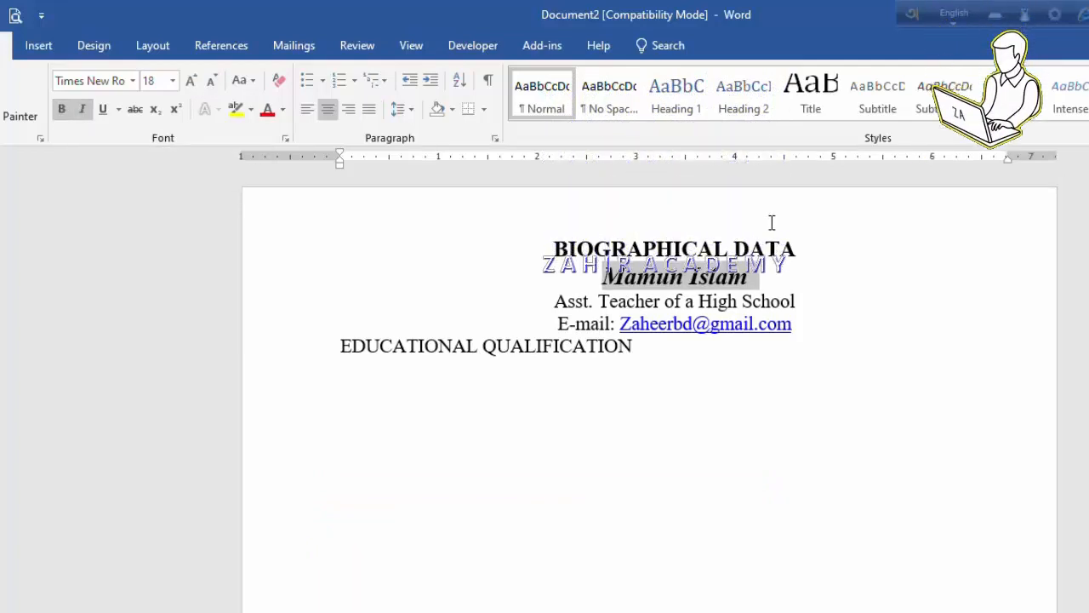
pyautogui.click(775, 320)
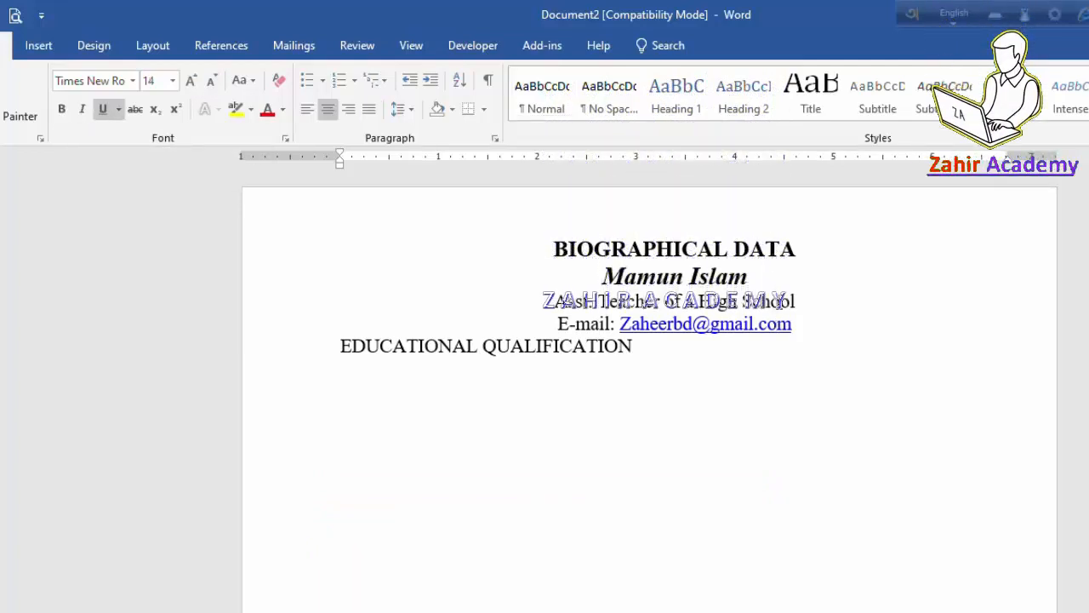
# Step: Insert two blank lines above EDUCATIONAL QUALIFICATION and start a new line beneath it
pyautogui.click(340, 348)
pyautogui.press('Return')
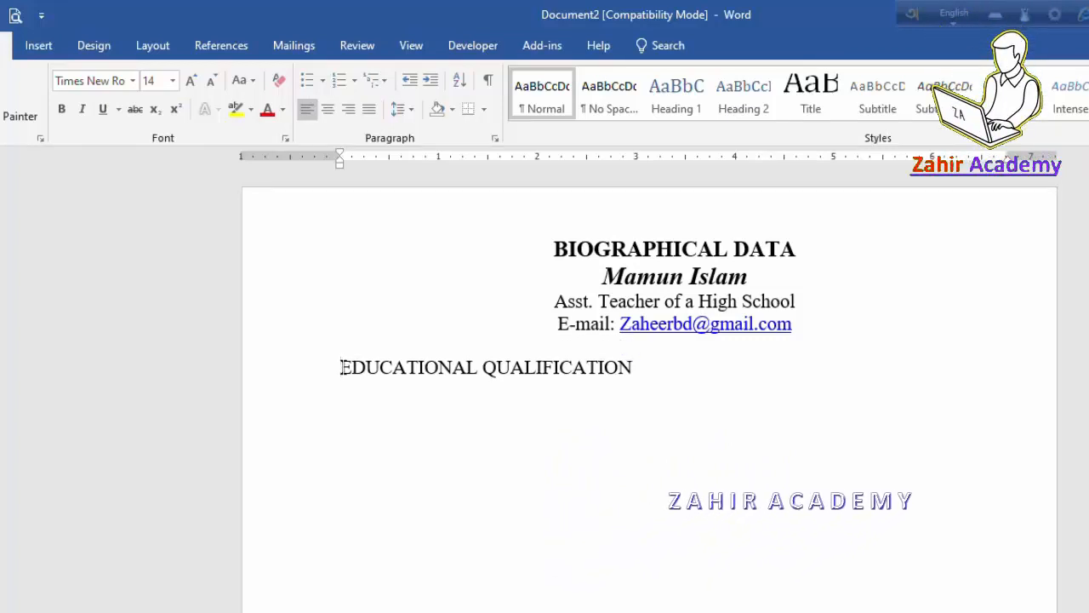
pyautogui.press('Return')
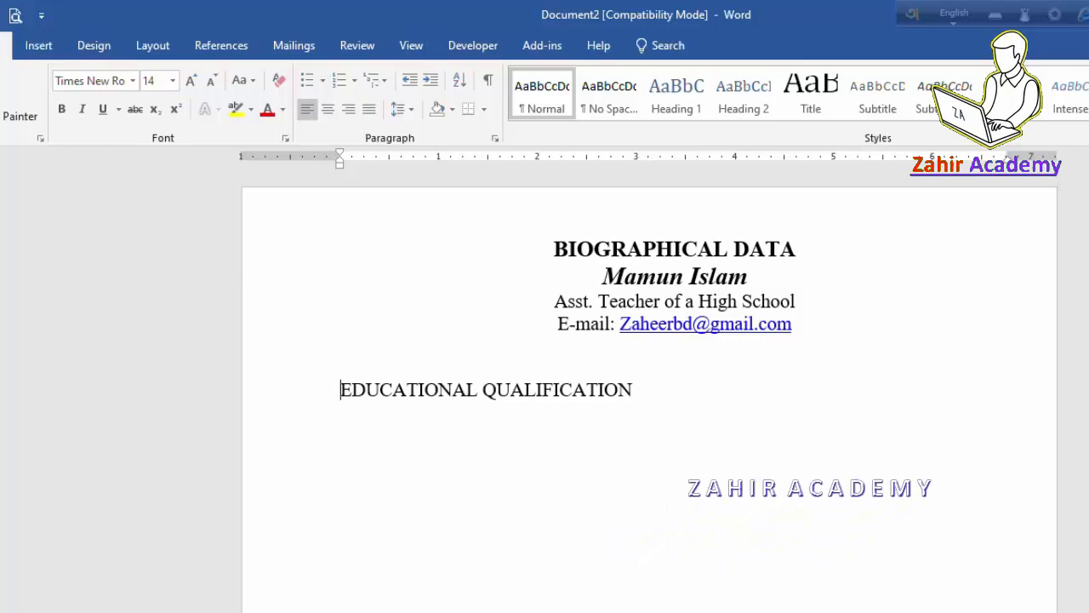
pyautogui.click(644, 386)
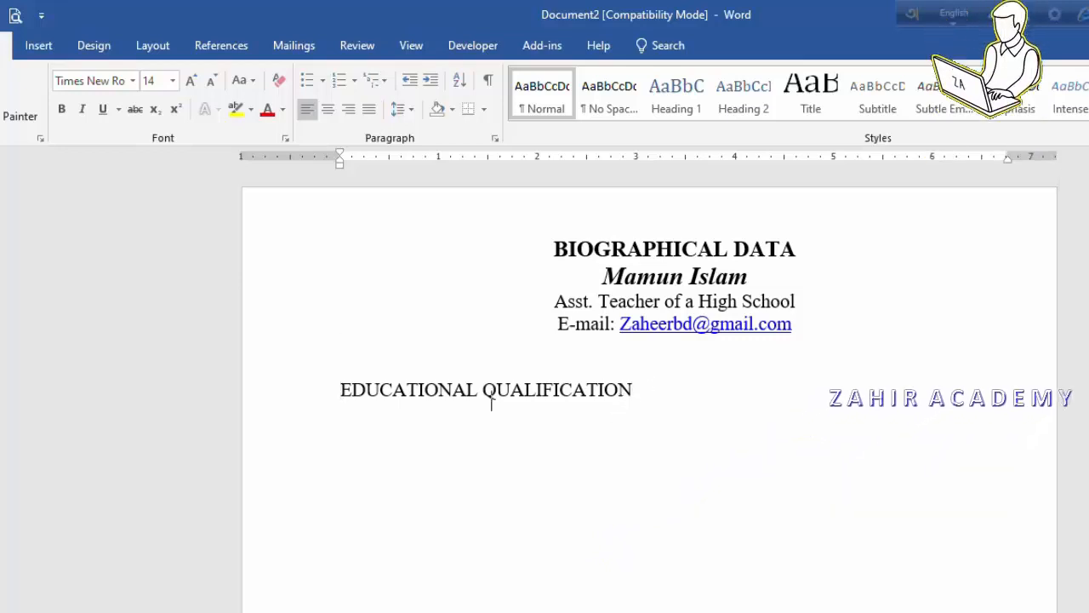
pyautogui.press('Return')
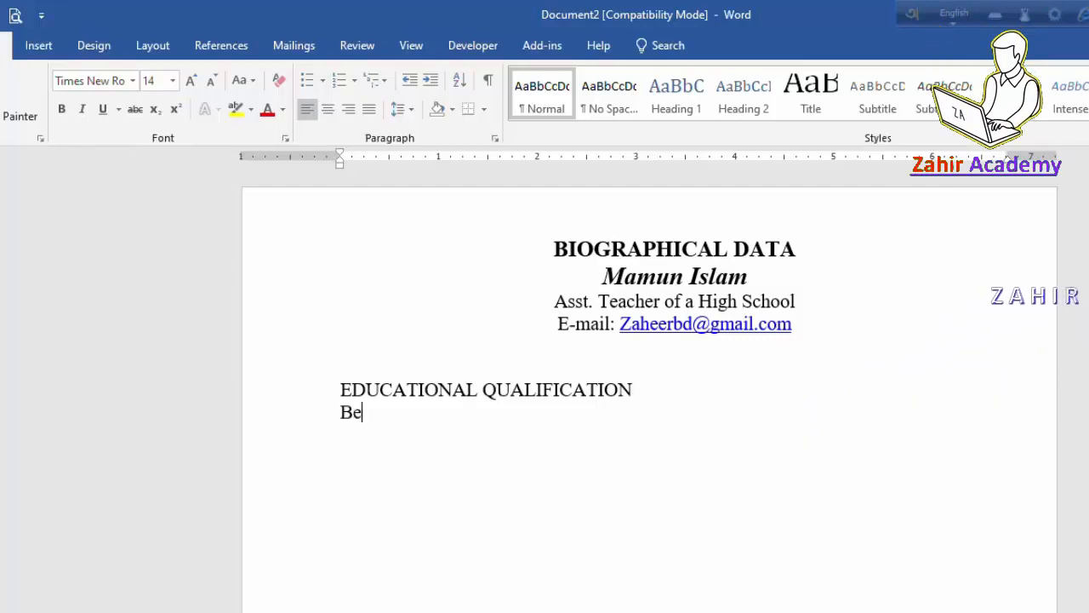
# Step: Type the 'Bechelor of Science in Electrical and Electronic Engineering (B.sc in E.E.E)' line and its University row
pyautogui.write('Bechelor of Science in Electr')
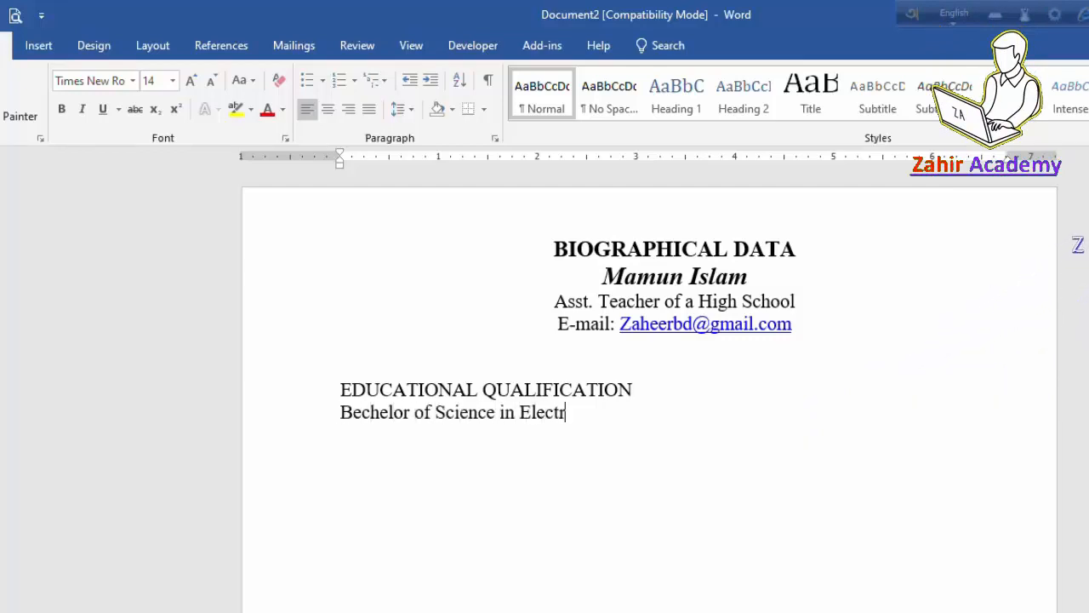
pyautogui.write('ical and Electronic Engineering (B.sc in E.')
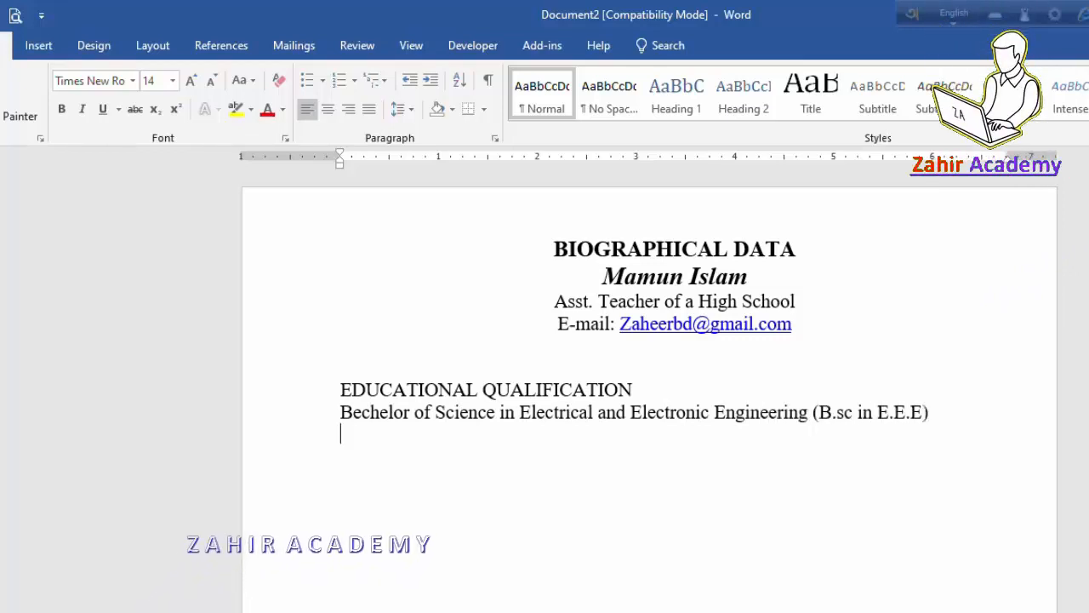
pyautogui.write('E.E)')
pyautogui.press('Return')
pyautogui.write('University')
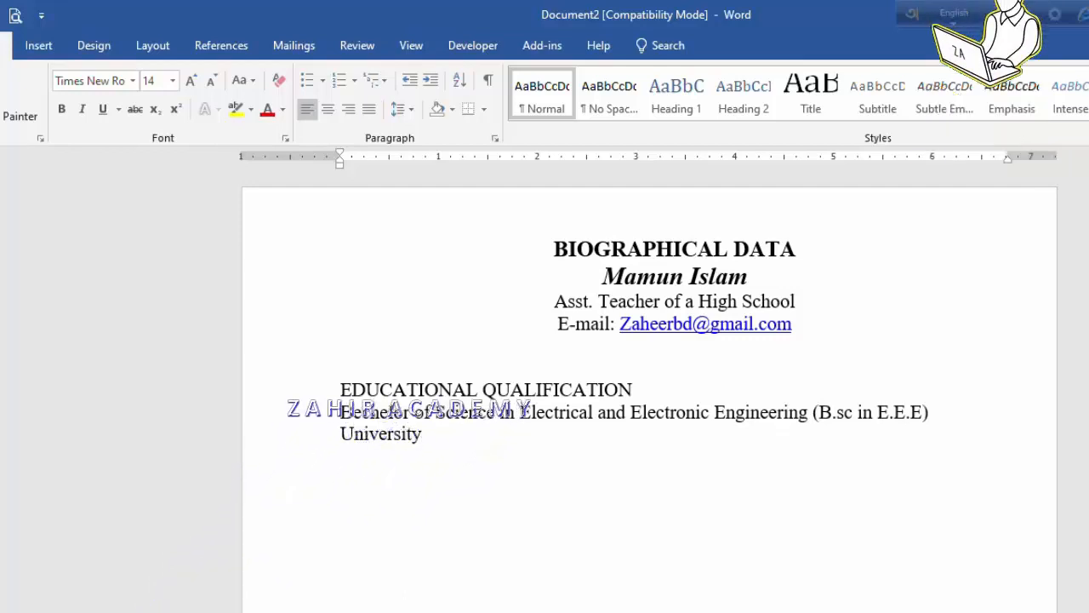
pyautogui.press('Tab')
pyautogui.press('Tab')
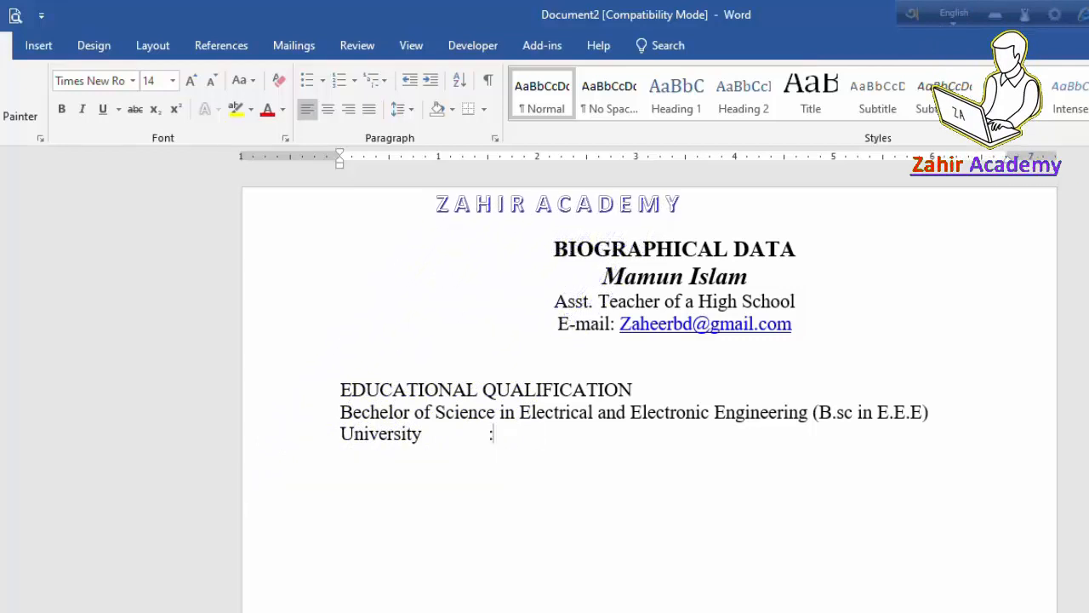
pyautogui.write('N')
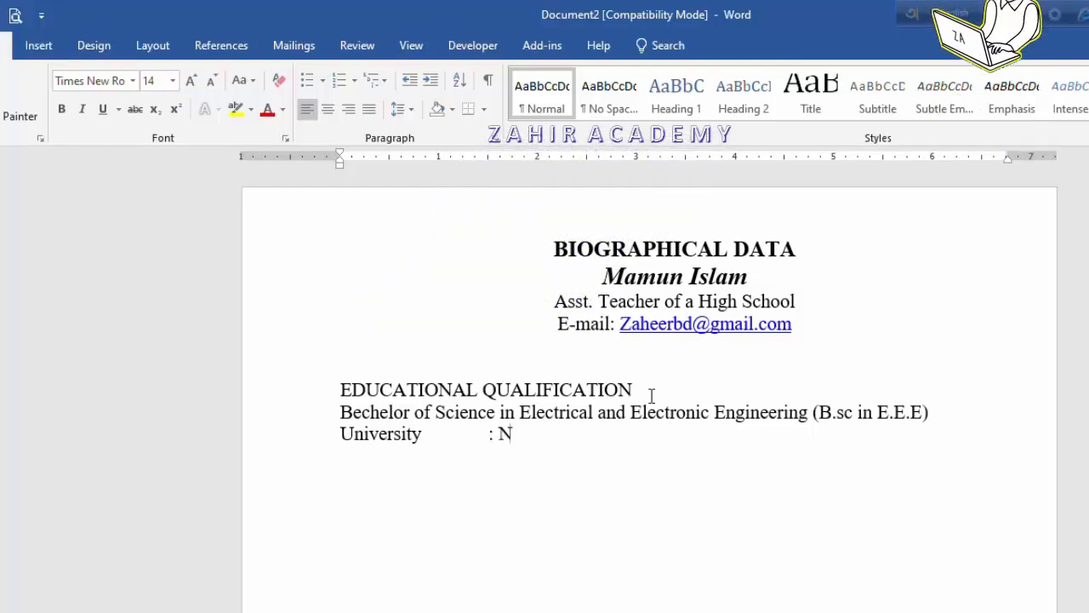
pyautogui.write('arsingdi Politechnical Institute')
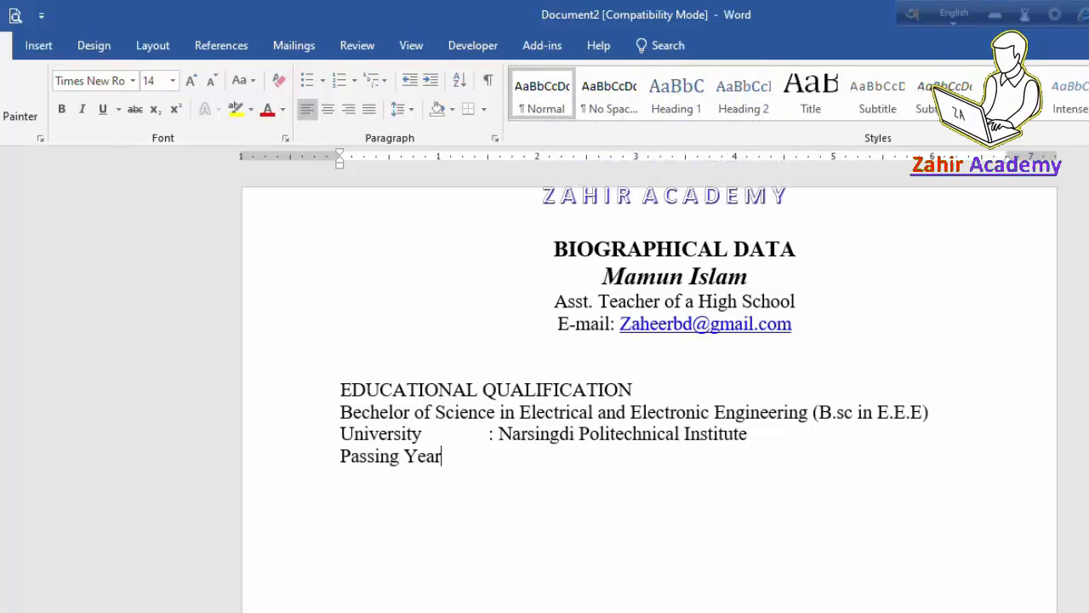
# Step: Add tab-aligned Passing Year 2017 and Result CGPA- 3.93 (out of 4.00) rows, then a blank line
pyautogui.press('BackSpace')
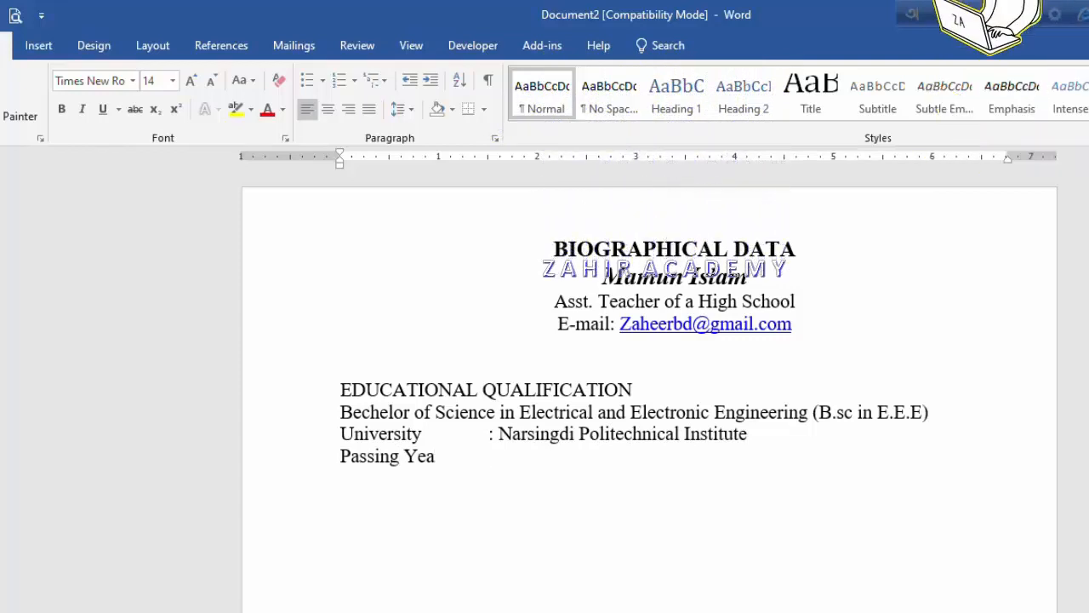
pyautogui.write('r')
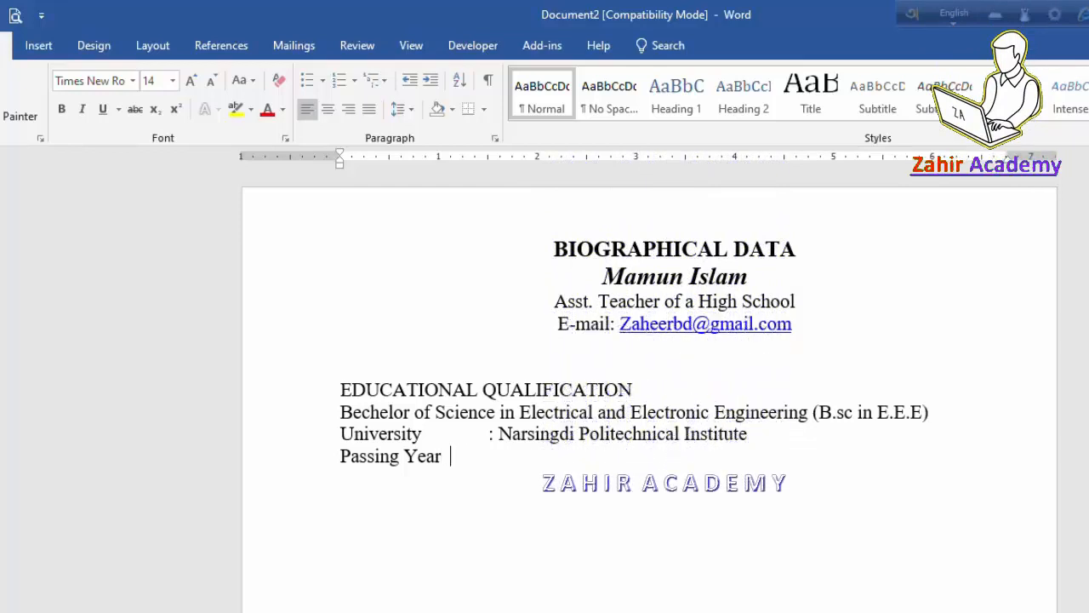
pyautogui.press('Tab')
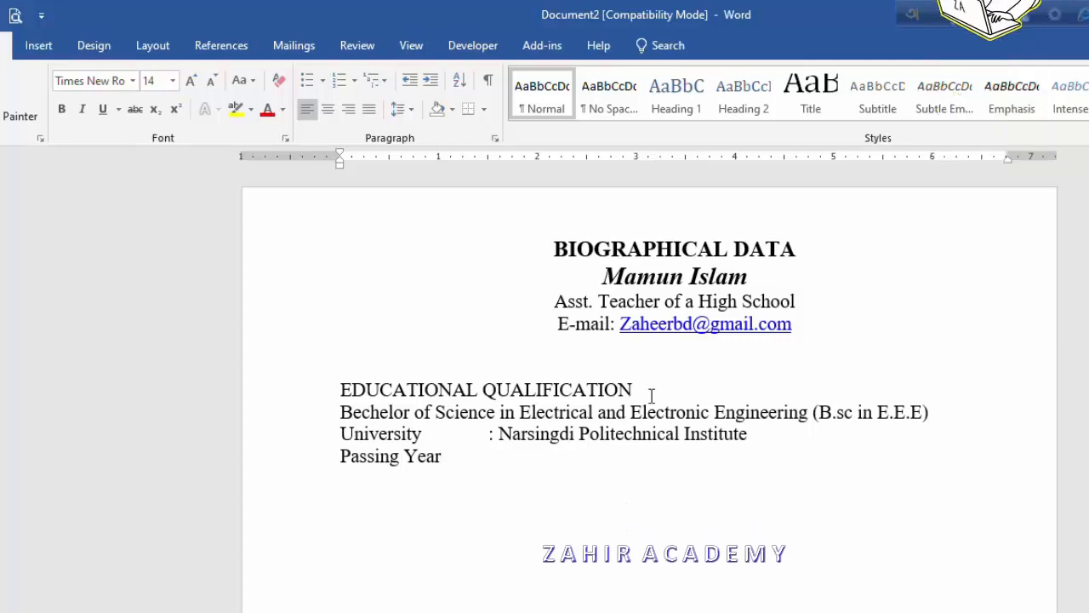
pyautogui.write(':')
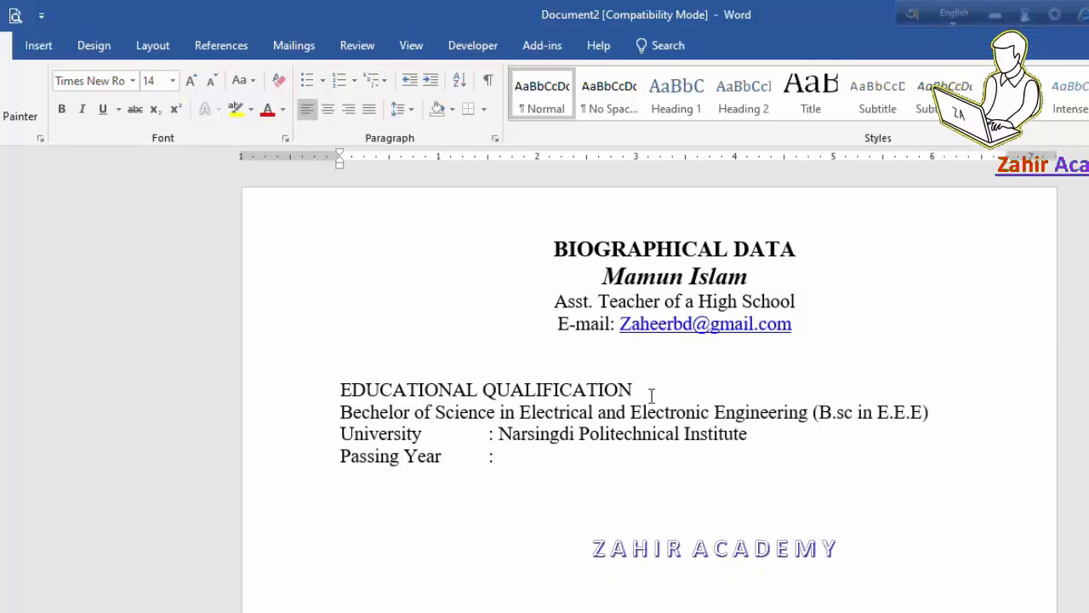
pyautogui.write('2017 ')
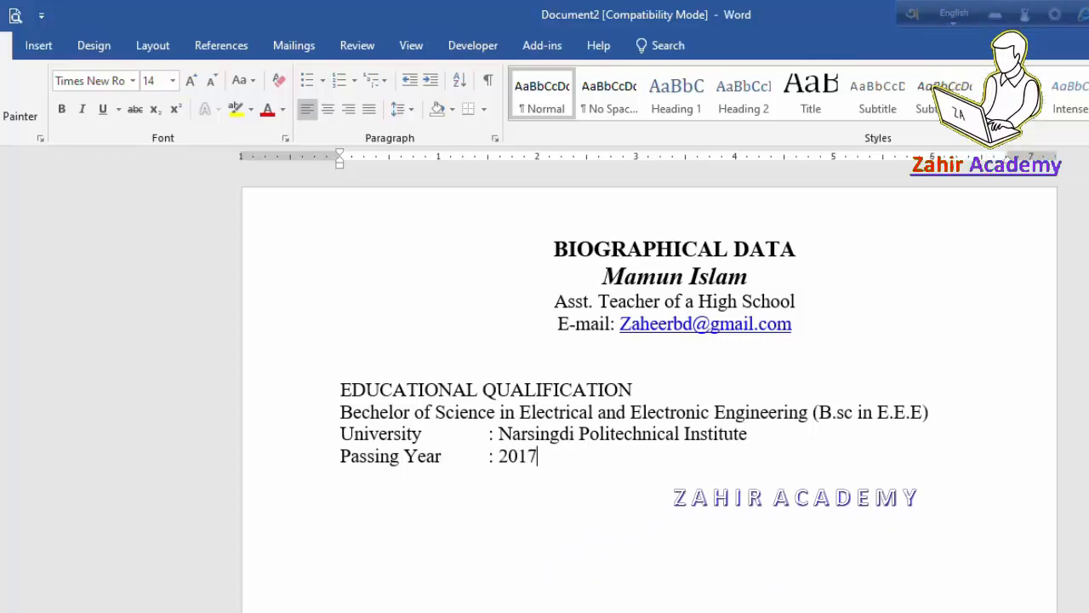
pyautogui.write('R')
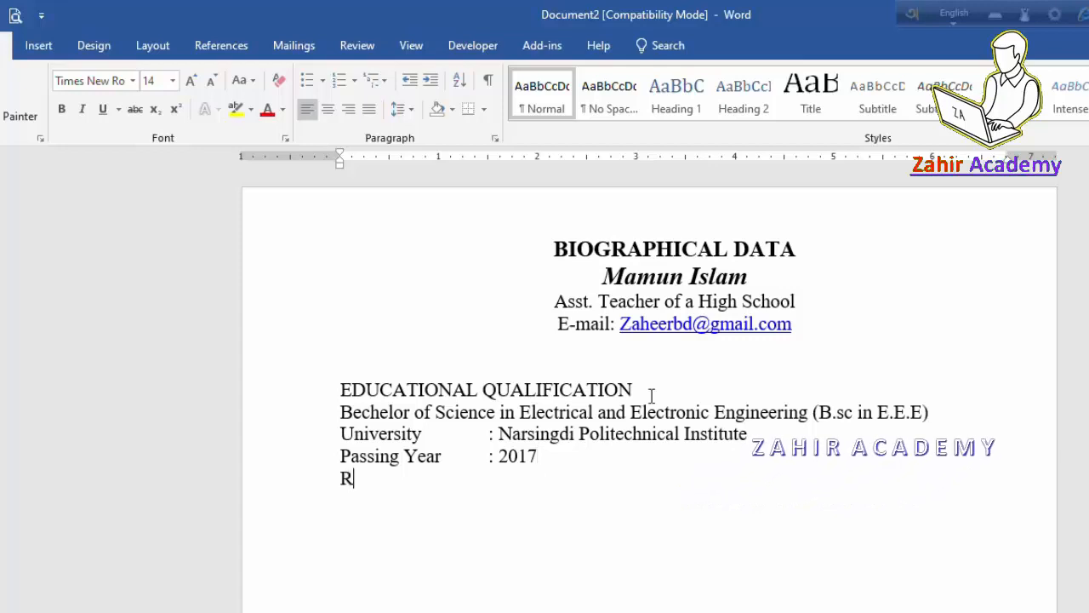
pyautogui.write('esult')
pyautogui.press('Tab')
pyautogui.press('Tab')
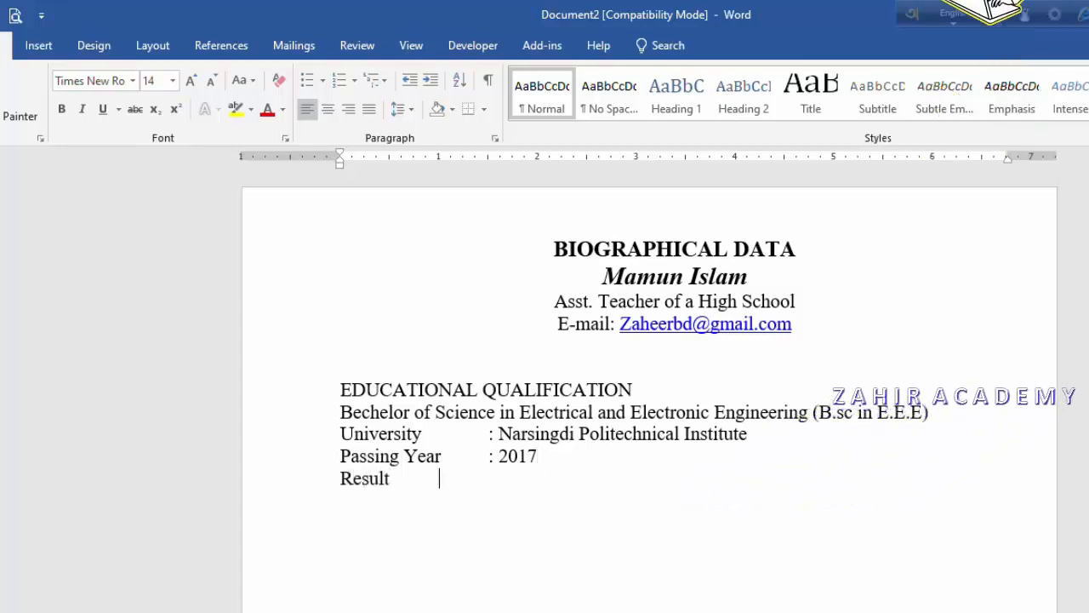
pyautogui.write(': CGPA- 3.93 (out of 4.00')
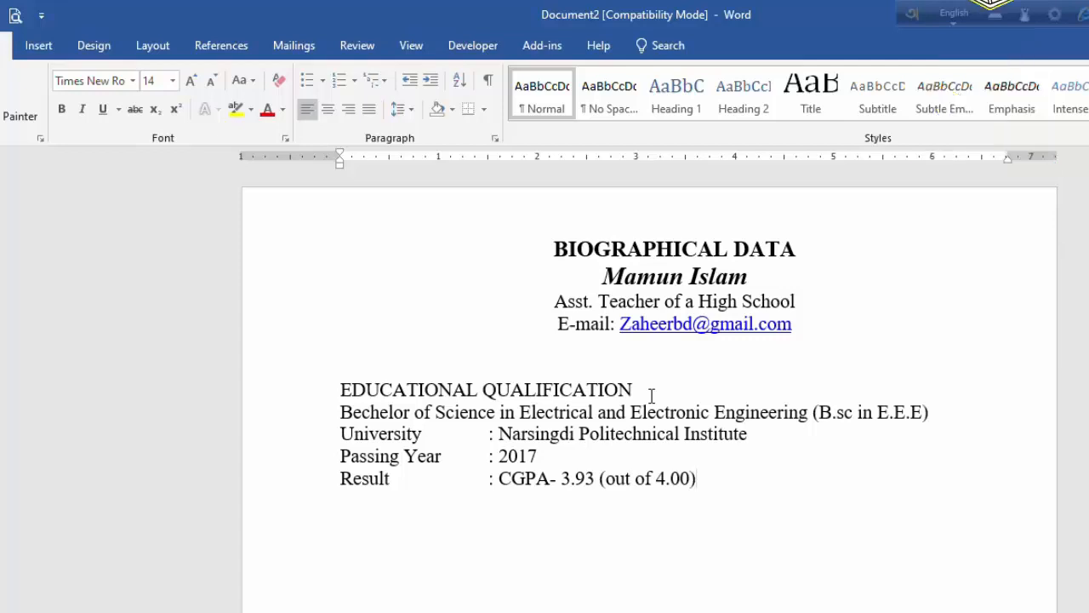
pyautogui.press('Return')
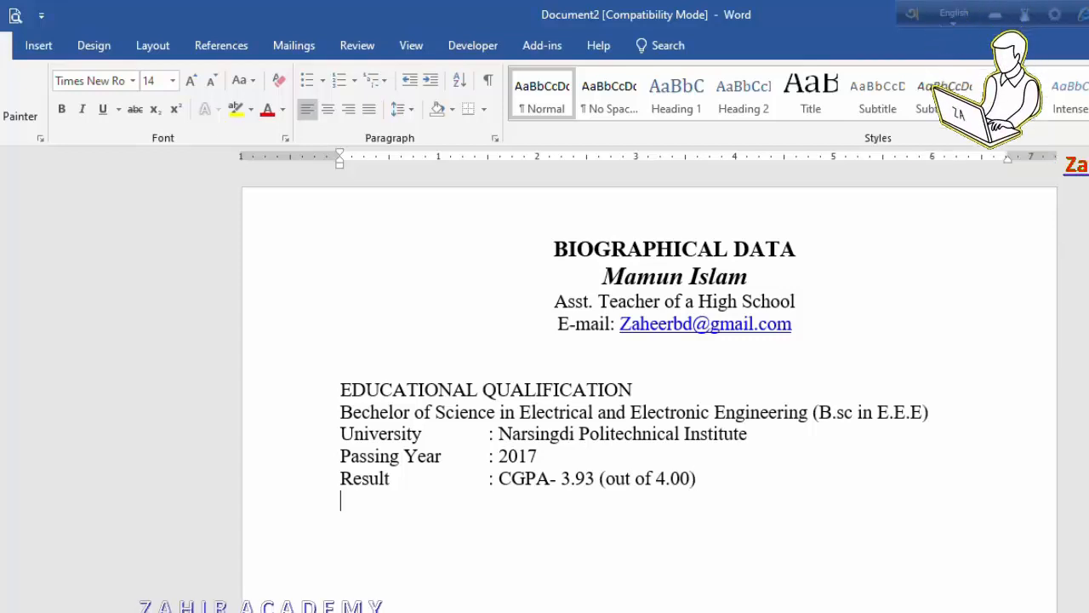
pyautogui.press('Return')
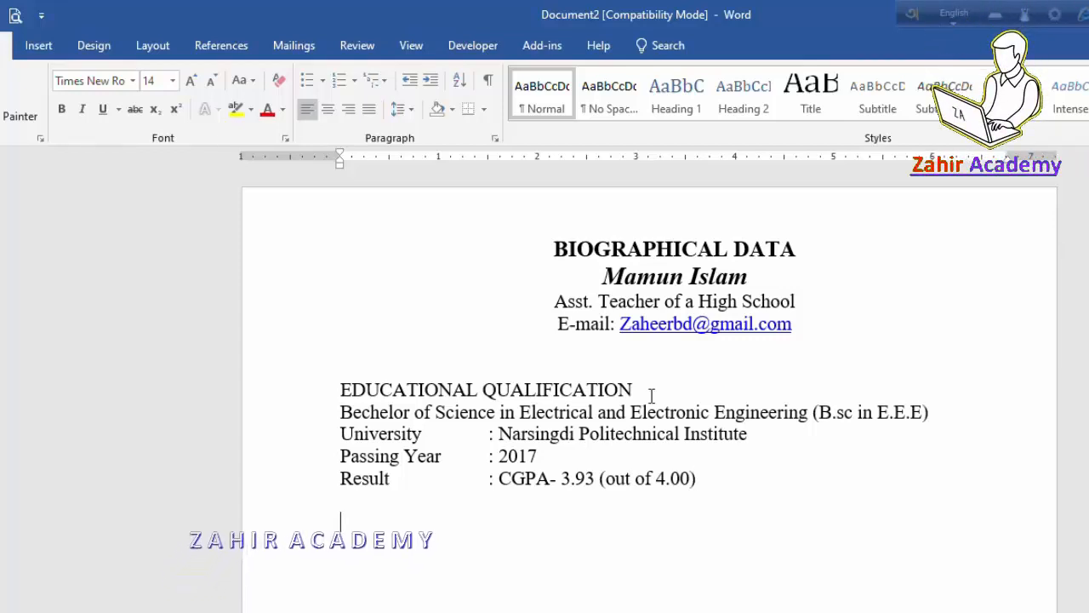
# Step: Add the 'Diploma in Electrical Engineering (Dip. in ET)' line and bold the EDUCATIONAL QUALIFICATION heading
pyautogui.write('Diploma')
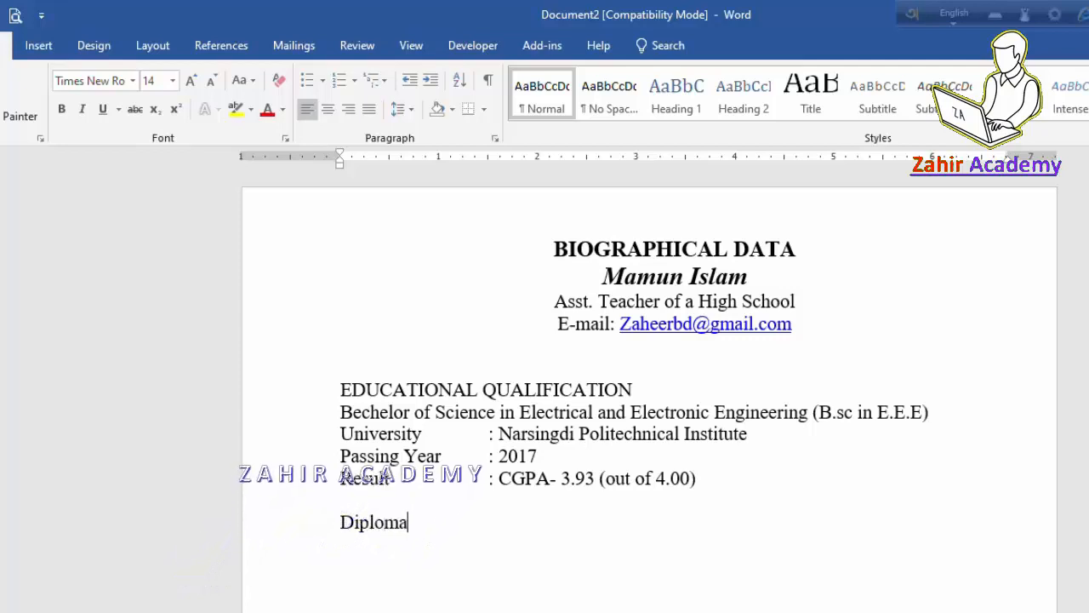
pyautogui.write(' in Electric')
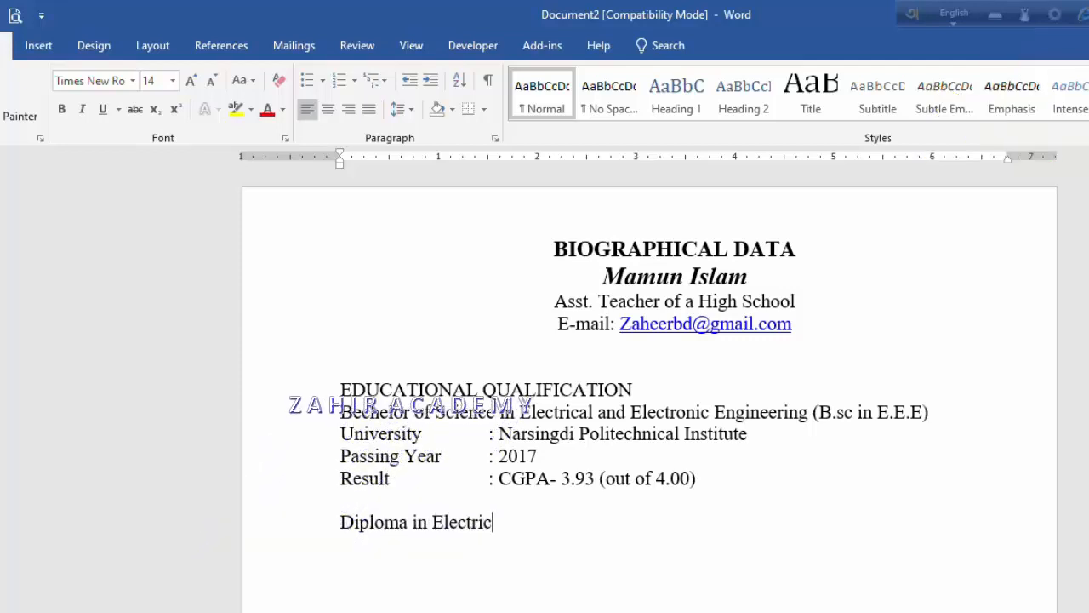
pyautogui.write('al Engineering (Dip. ')
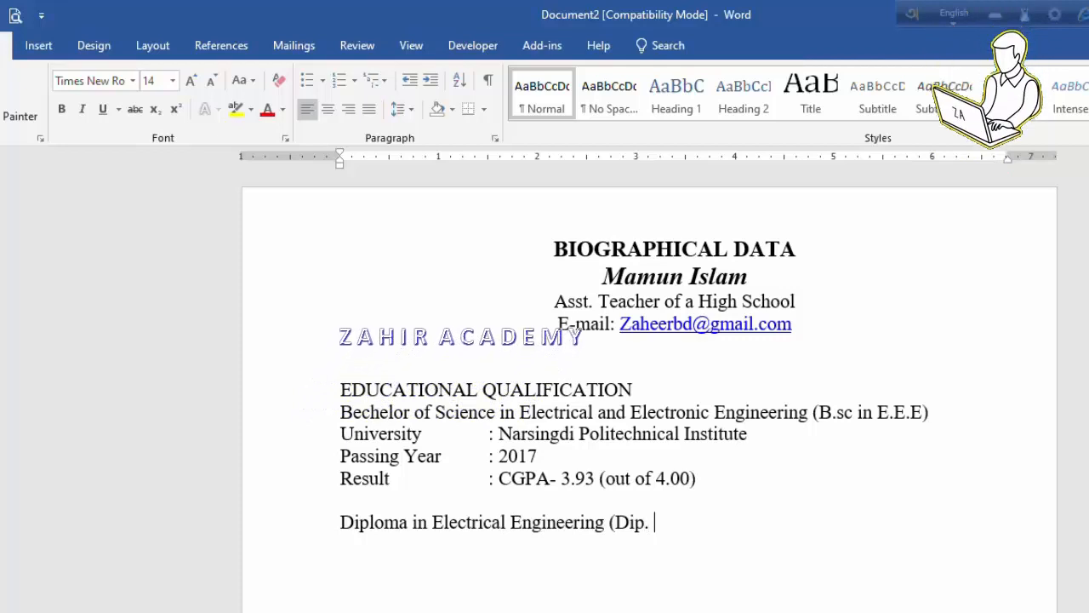
pyautogui.write('in ET)')
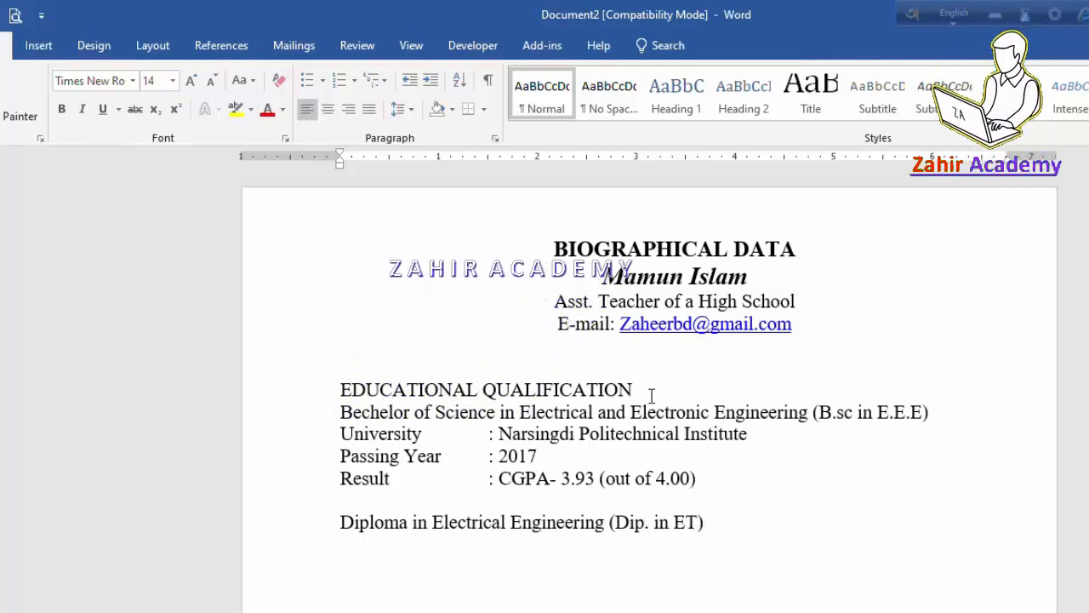
pyautogui.press('Return')
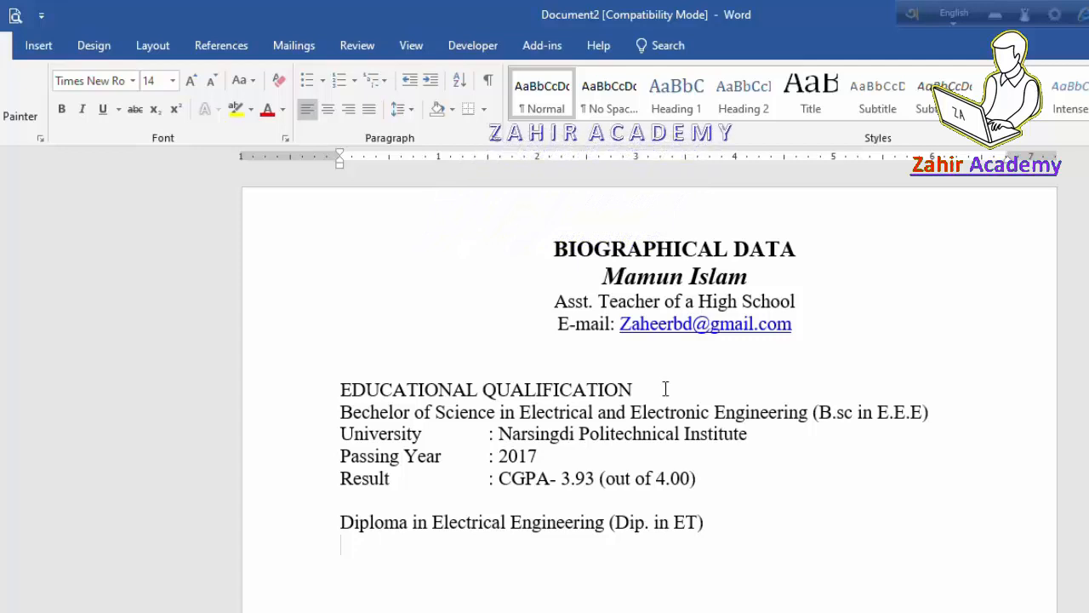
pyautogui.moveTo(627, 389); pyautogui.dragTo(417, 393)
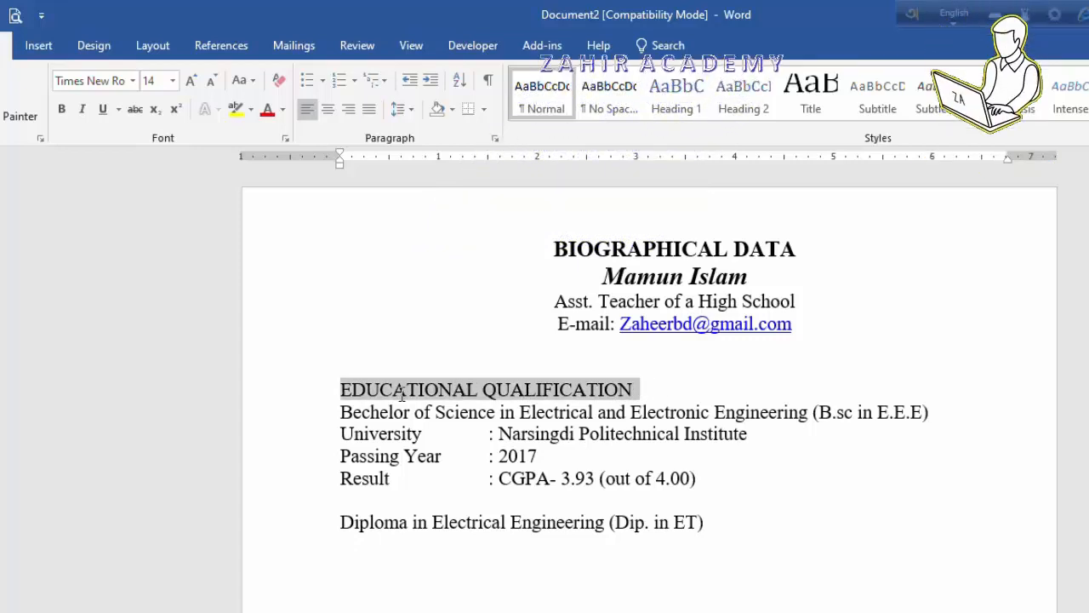
pyautogui.click(67, 111)
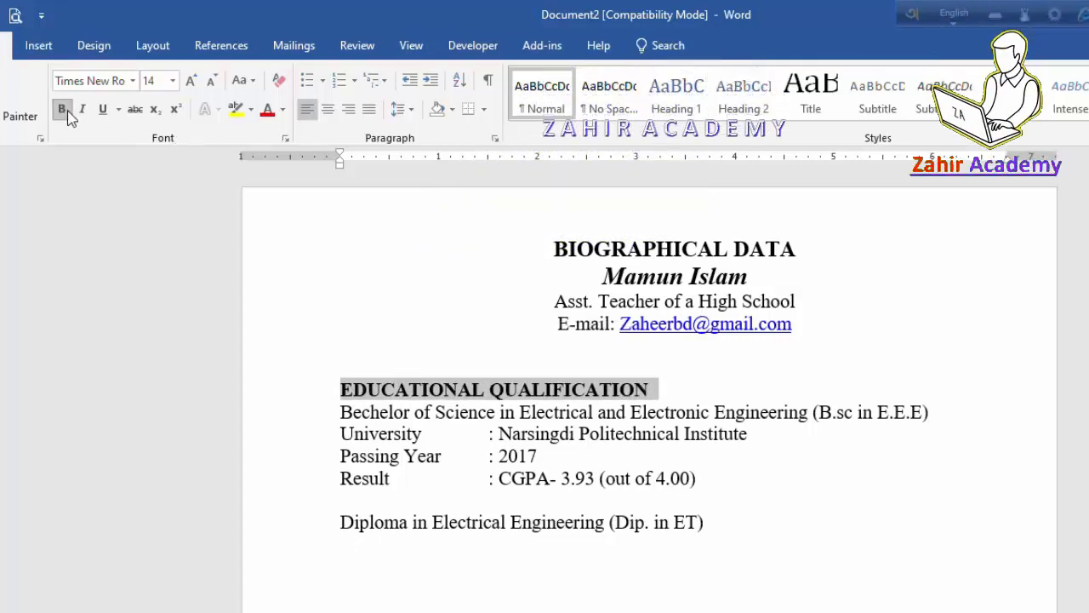